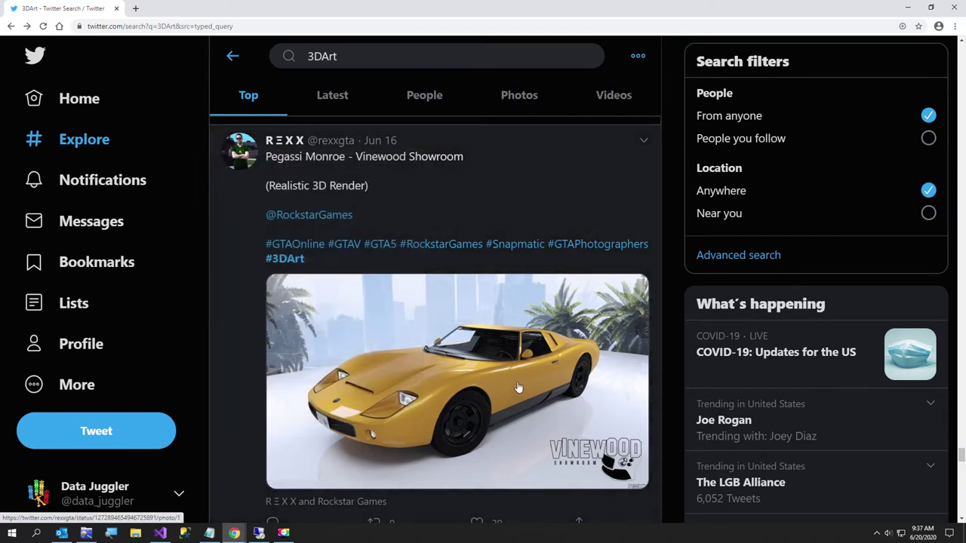
- Load Yellow Car.jpg into PixelDatabase.Net
{"action": "right_click", "coordinate": [518, 388]}
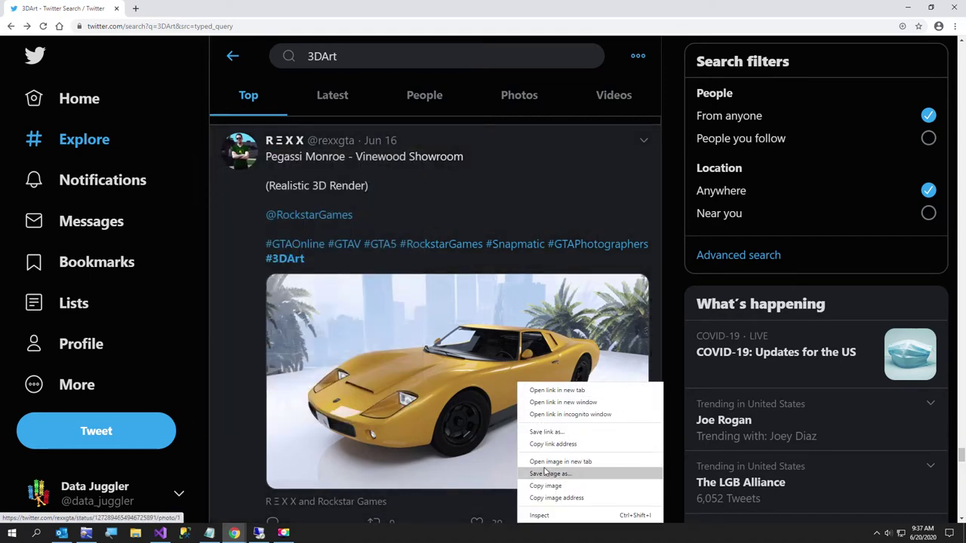
{"action": "left_click", "coordinate": [234, 534]}
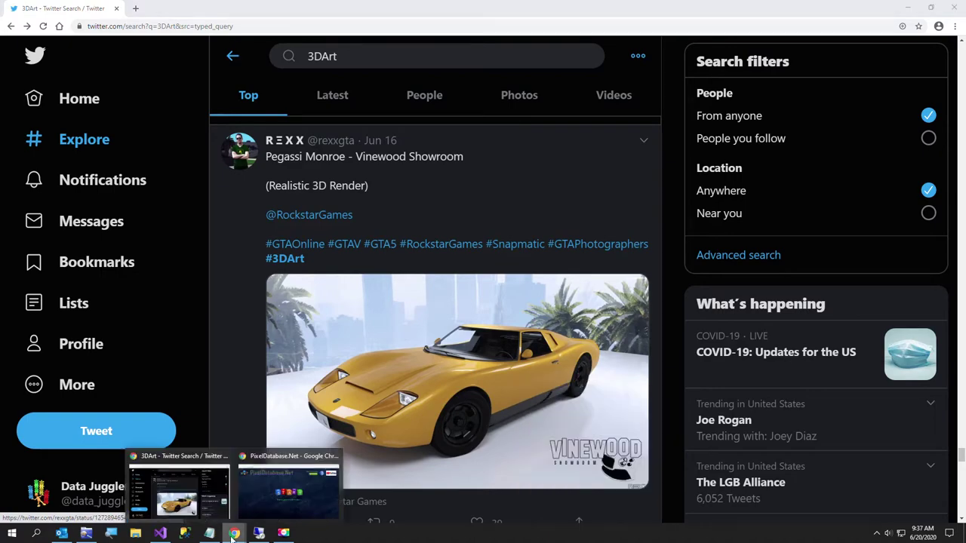
{"action": "left_click", "coordinate": [295, 475]}
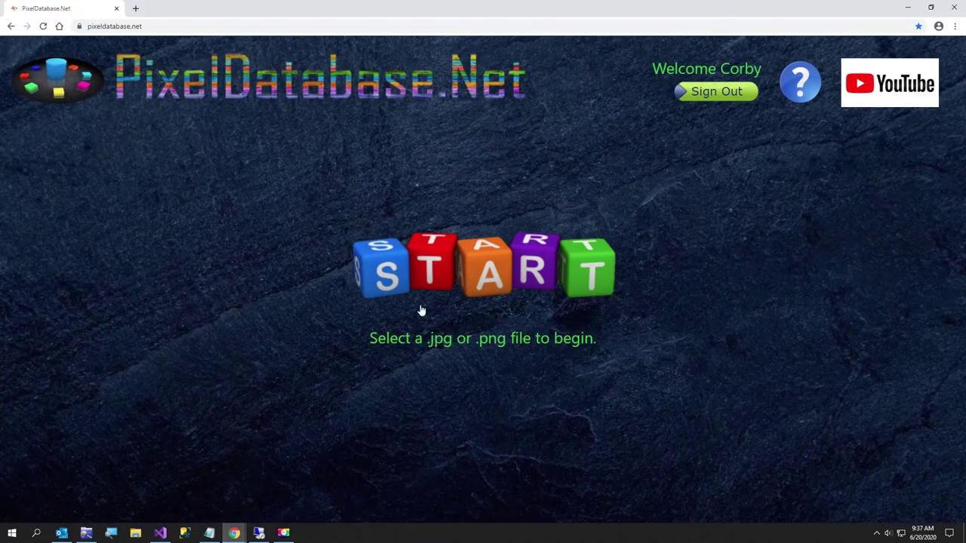
{"action": "left_click", "coordinate": [424, 286]}
{"action": "double_click", "coordinate": [333, 276]}
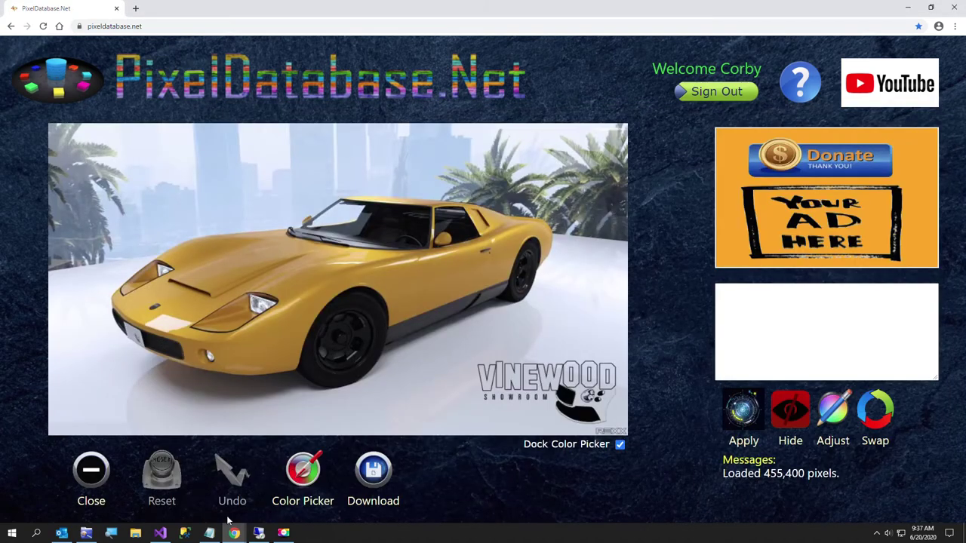
- Copy the first Notepad query, Set Adjust Green -90, into the query box
{"action": "left_click", "coordinate": [209, 533]}
{"action": "left_click", "coordinate": [50, 189]}
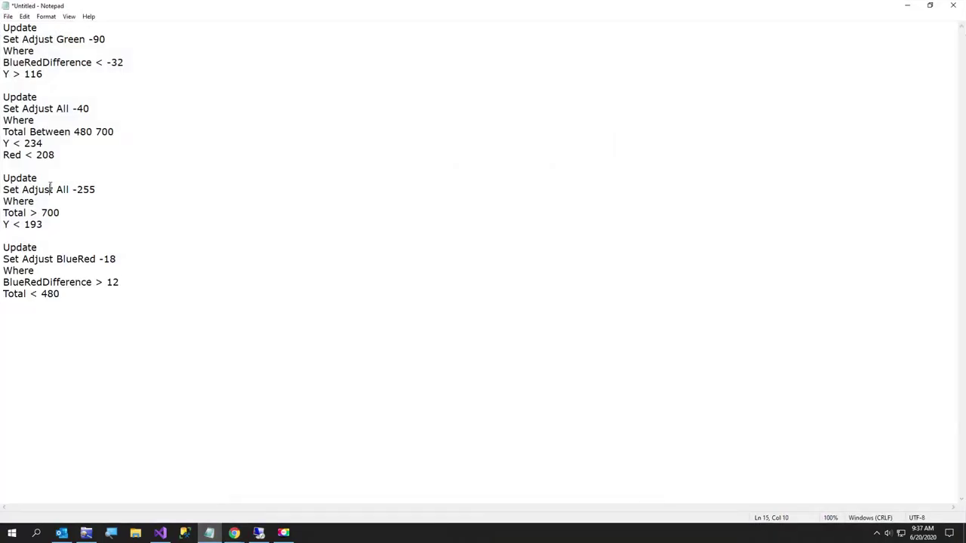
{"action": "left_click_drag", "start_coordinate": [72, 86], "coordinate": [2, 9]}
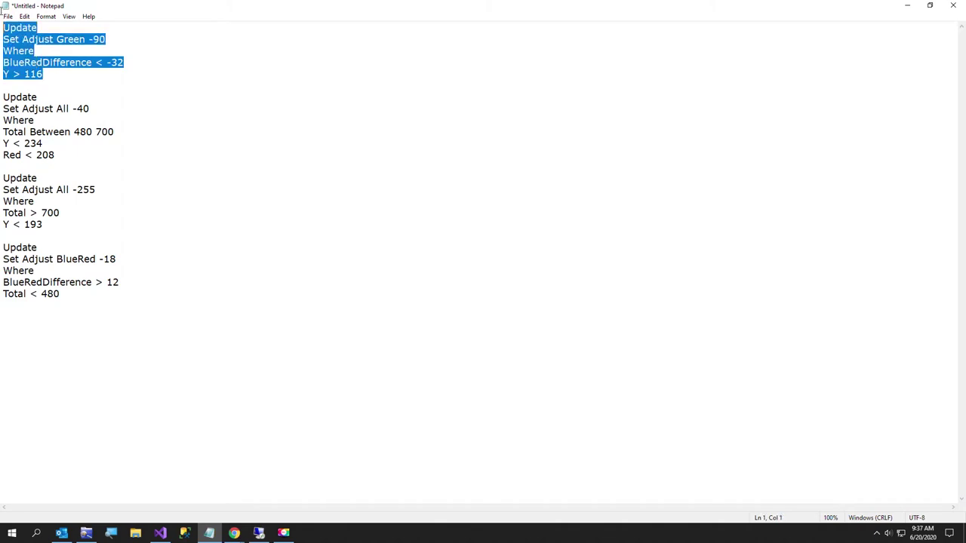
{"action": "left_click", "coordinate": [907, 5]}
{"action": "left_click", "coordinate": [803, 319]}
{"action": "type", "text": "Update Set Adjust Green -90 Where BlueRedDifference < -32 Y > 116"}
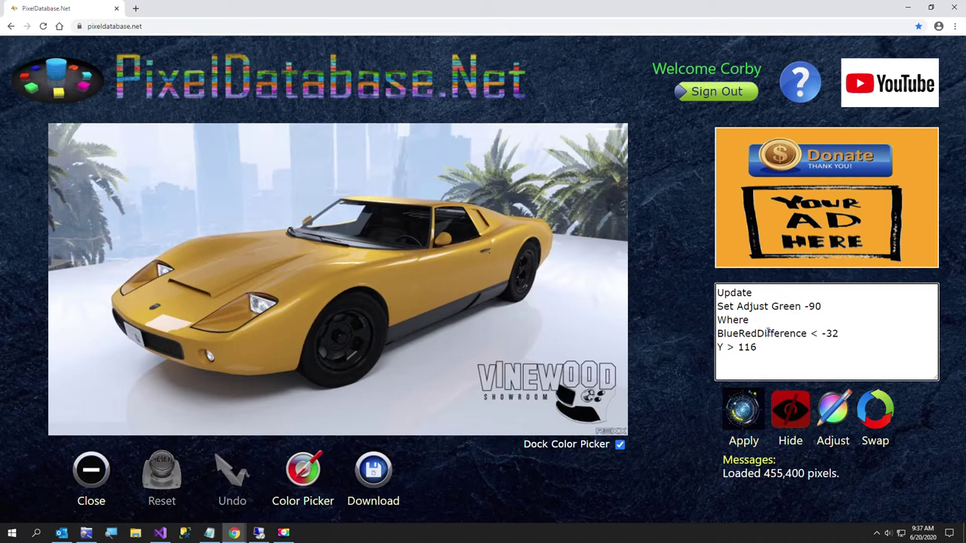
- Sample a car pixel, then apply the Green -90 query, updating 90,116 pixels to turn the car red
{"action": "left_click", "coordinate": [301, 475]}
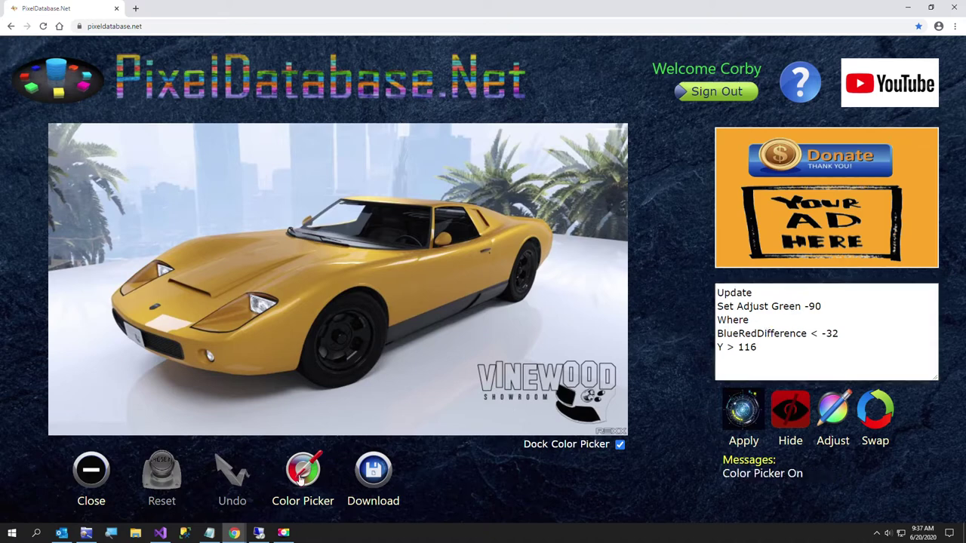
{"action": "left_click", "coordinate": [259, 345]}
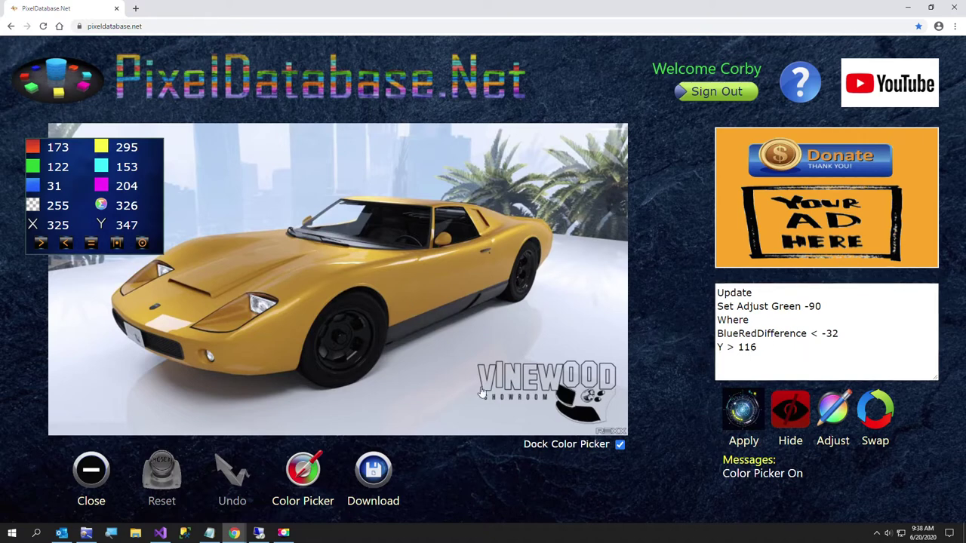
{"action": "left_click", "coordinate": [743, 413]}
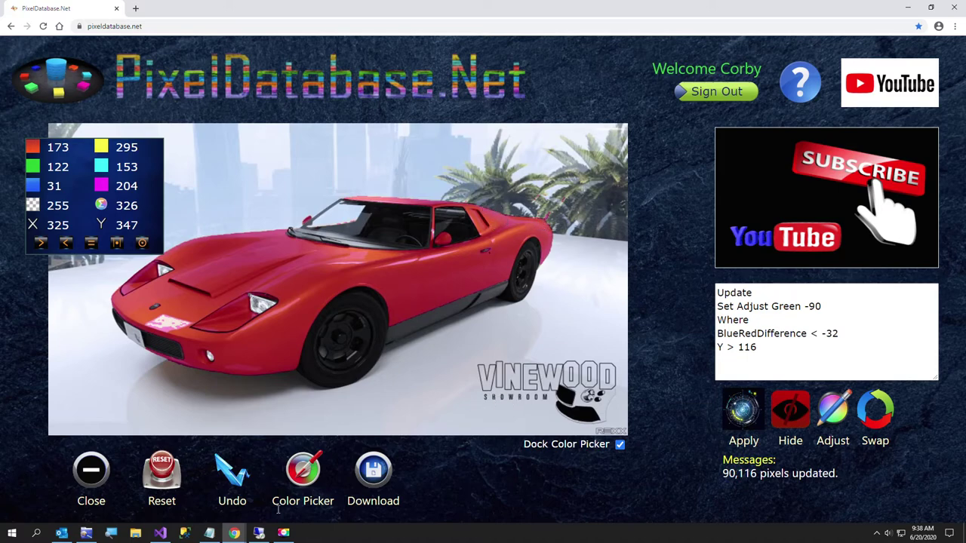
{"action": "left_click", "coordinate": [211, 534]}
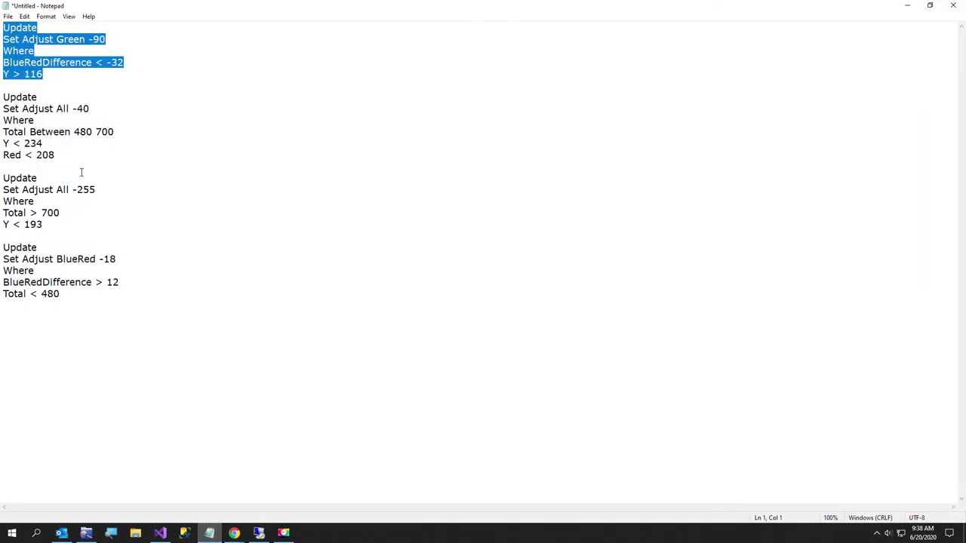
- Replace the query with Set Adjust All -40 and apply it, comparing via undo (81,642 pixels)
{"action": "left_click_drag", "start_coordinate": [80, 159], "coordinate": [1, 96]}
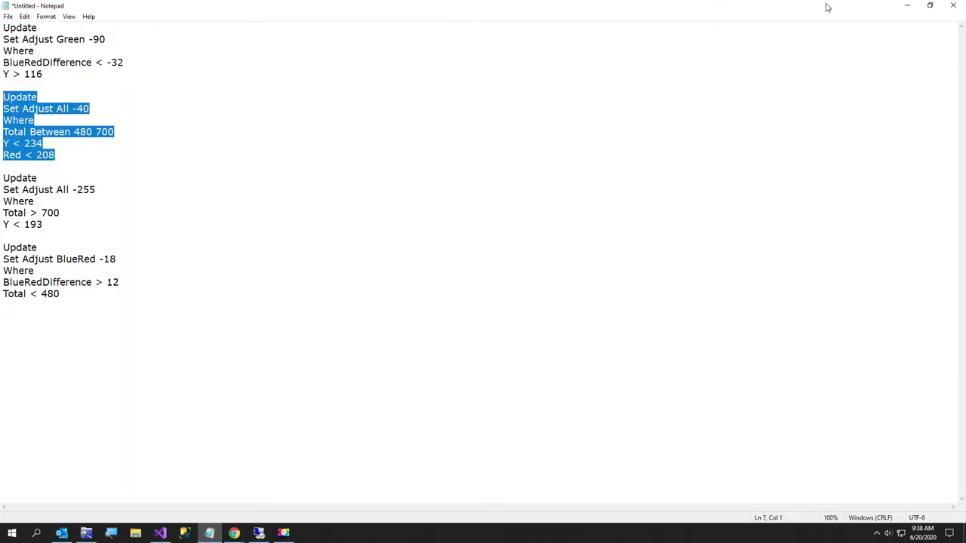
{"action": "left_click", "coordinate": [906, 5]}
{"action": "key", "text": "ctrl+a"}
{"action": "type", "text": "Update Set Adjust All -40 Where Total Between 480 700 Y < 234 Red < 208"}
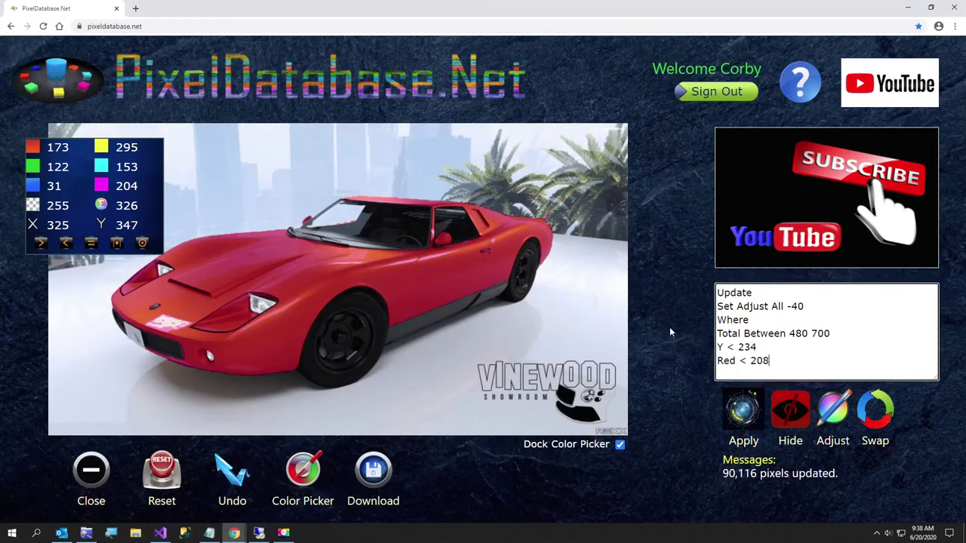
{"action": "left_click", "coordinate": [747, 408]}
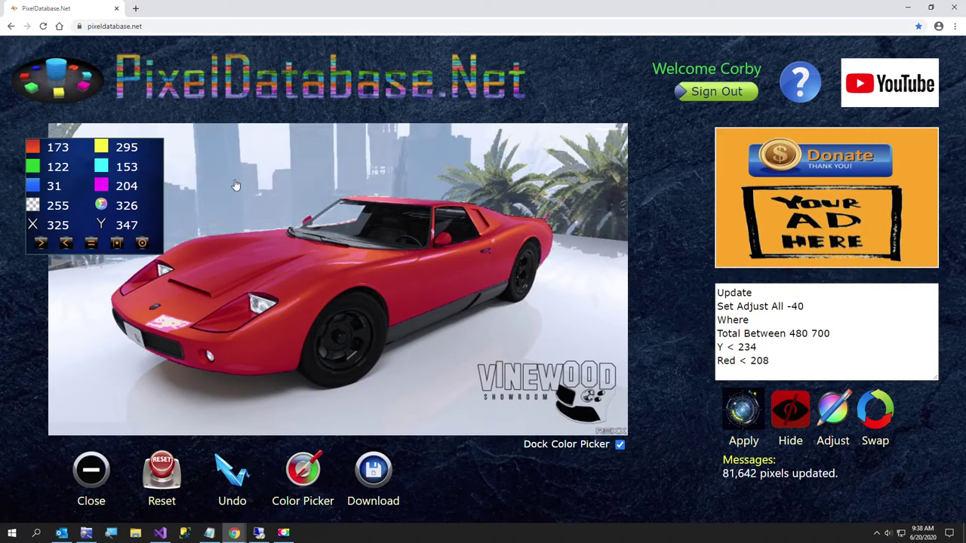
{"action": "left_click", "coordinate": [241, 464]}
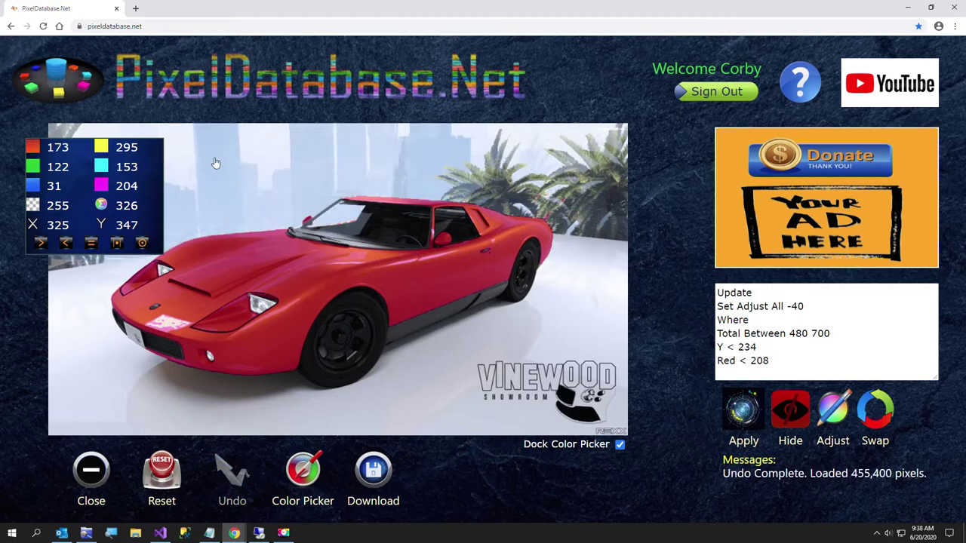
{"action": "left_click", "coordinate": [754, 424]}
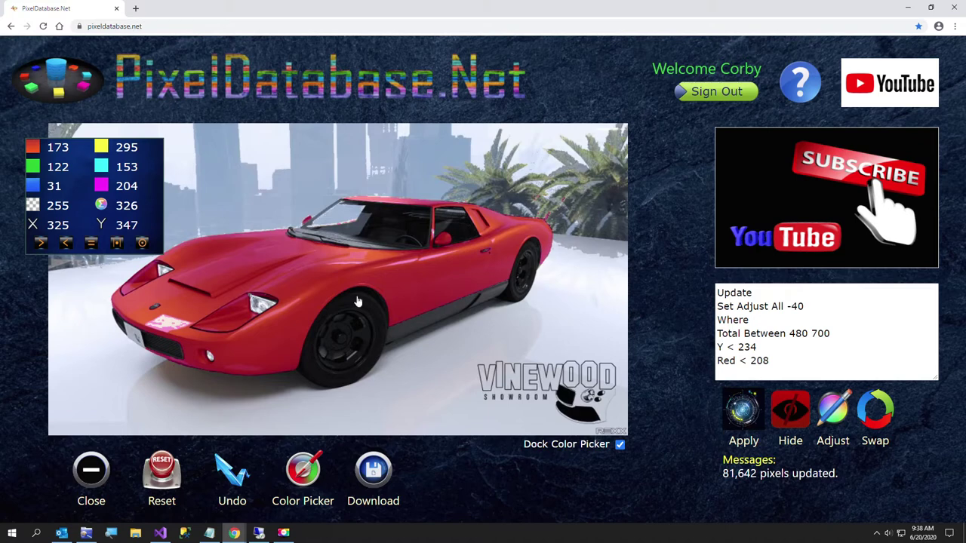
{"action": "left_click", "coordinate": [620, 445]}
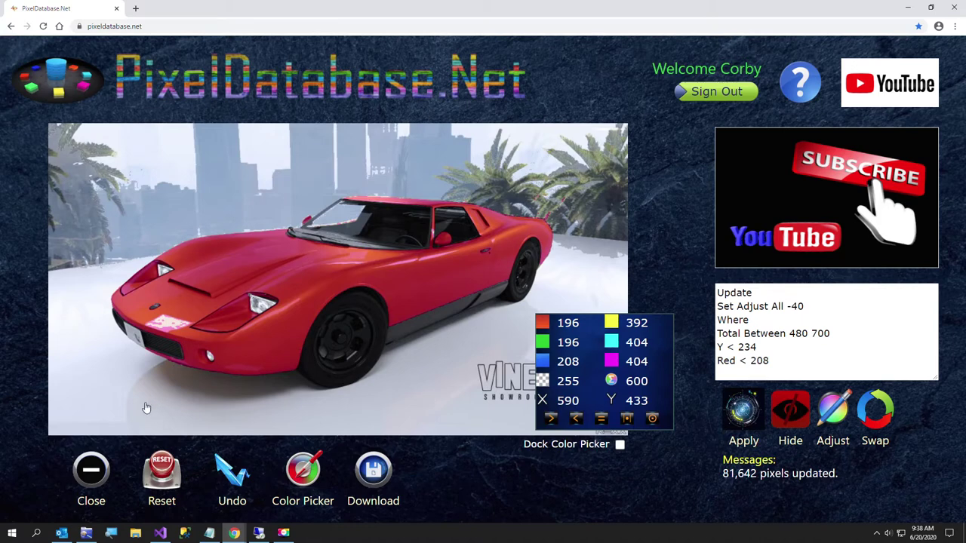
- Sample a pixel low on the image and copy the third Notepad query block
{"action": "left_click", "coordinate": [123, 415]}
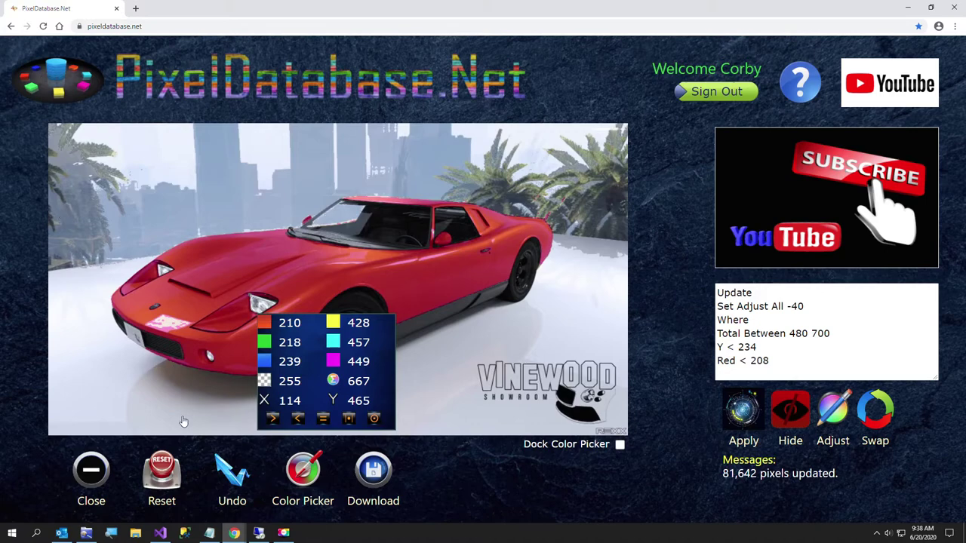
{"action": "left_click", "coordinate": [214, 535]}
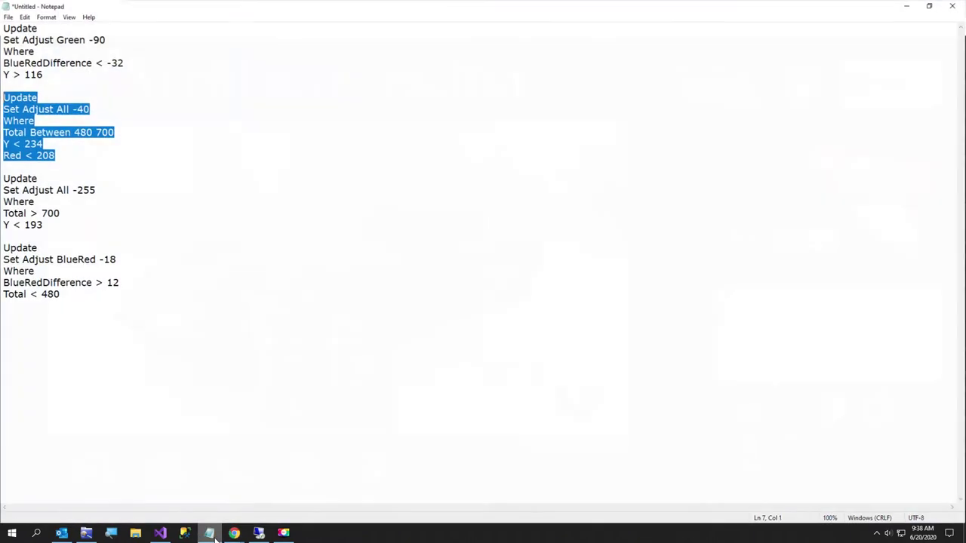
{"action": "left_click_drag", "start_coordinate": [75, 227], "coordinate": [9, 169]}
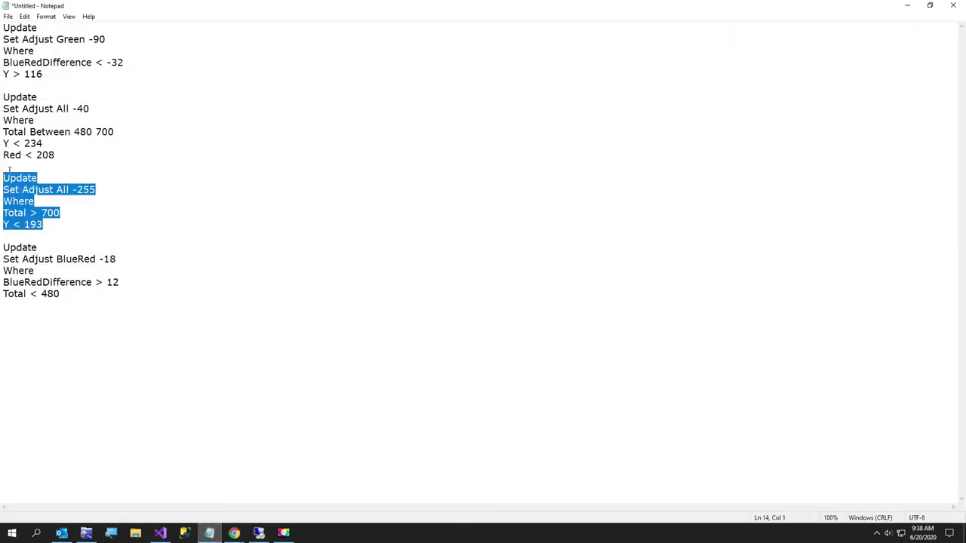
{"action": "left_click", "coordinate": [908, 7]}
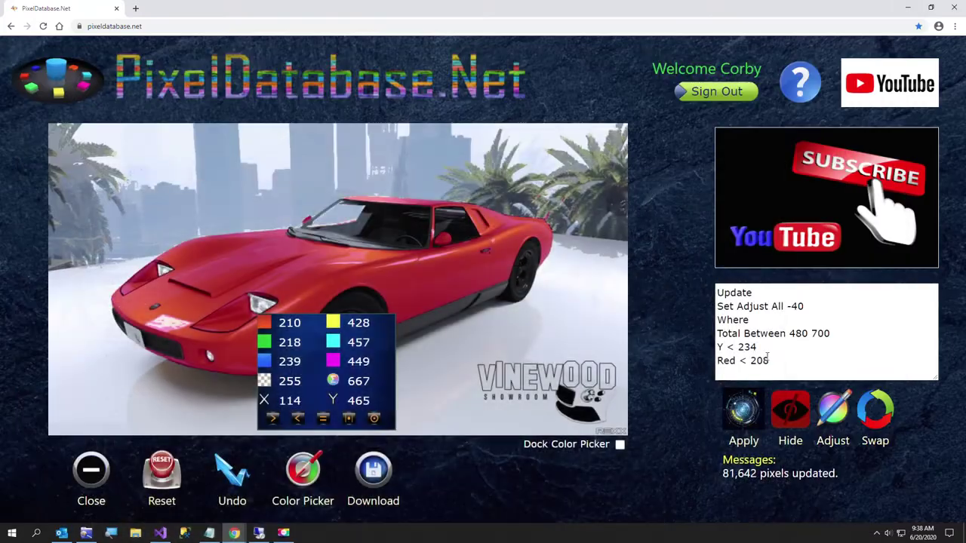
{"action": "left_click", "coordinate": [771, 307]}
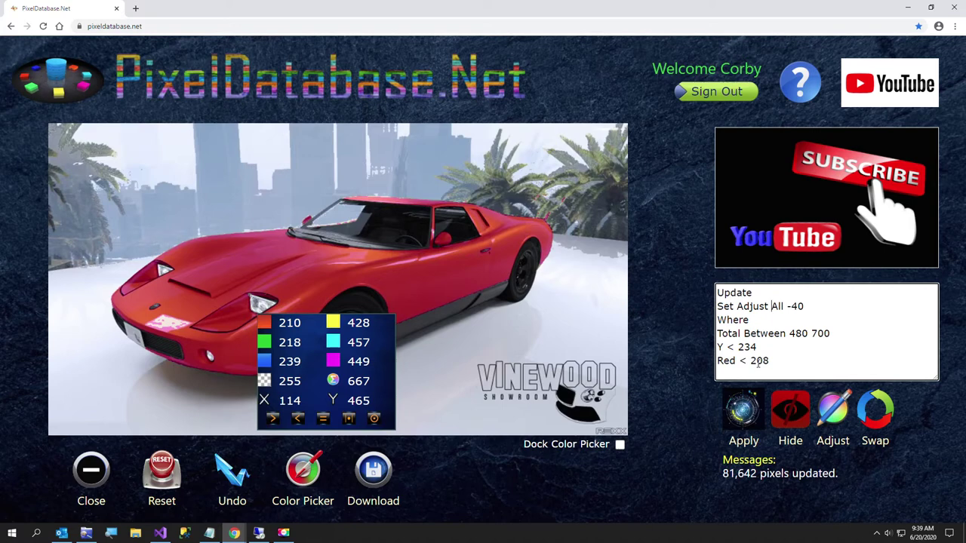
- Sample pixels on the left palm trees and skyline, then turn off the colour picker
{"action": "left_click", "coordinate": [130, 272]}
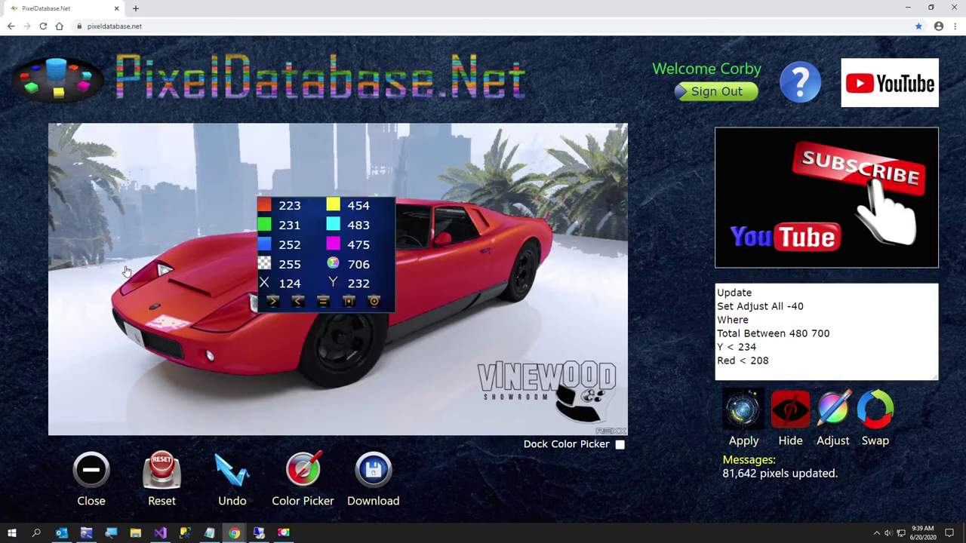
{"action": "left_click", "coordinate": [127, 249]}
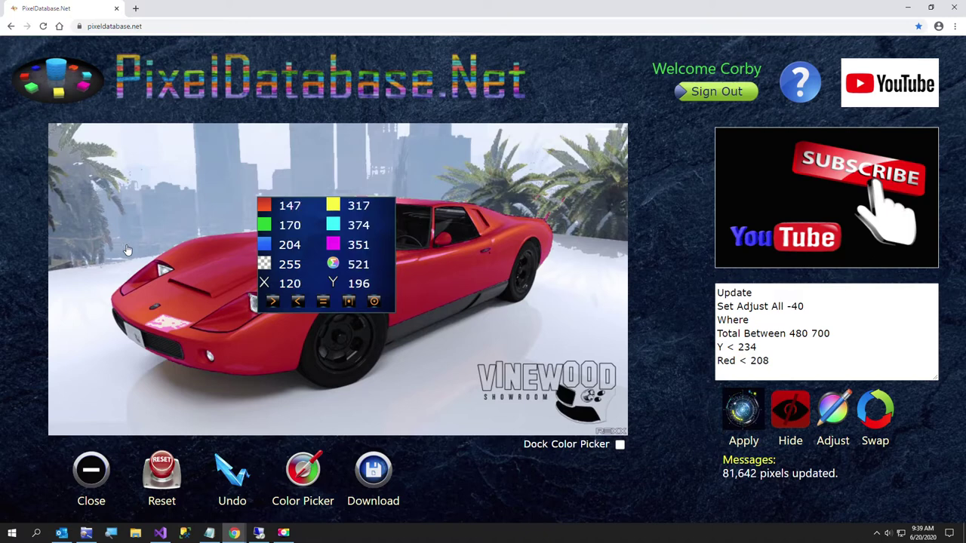
{"action": "left_click", "coordinate": [87, 251]}
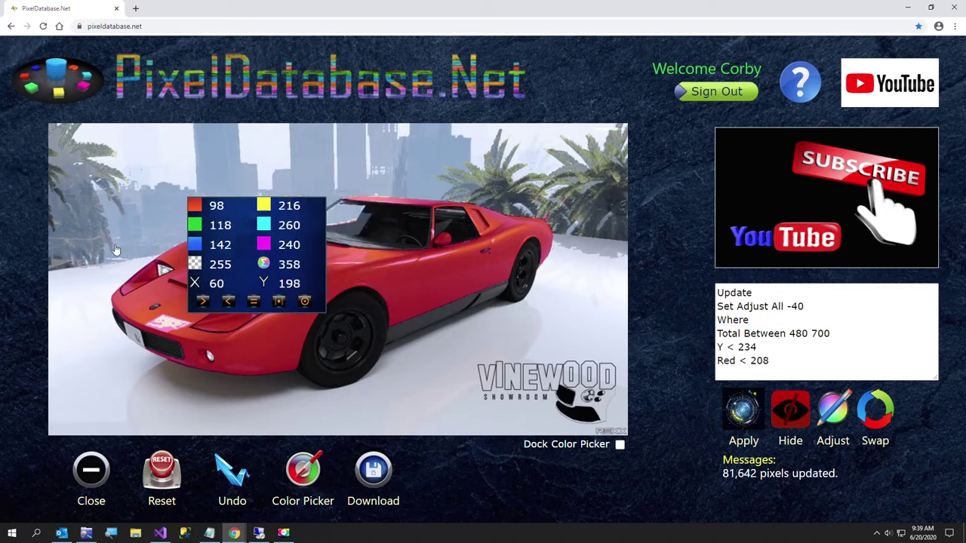
{"action": "left_click", "coordinate": [249, 159]}
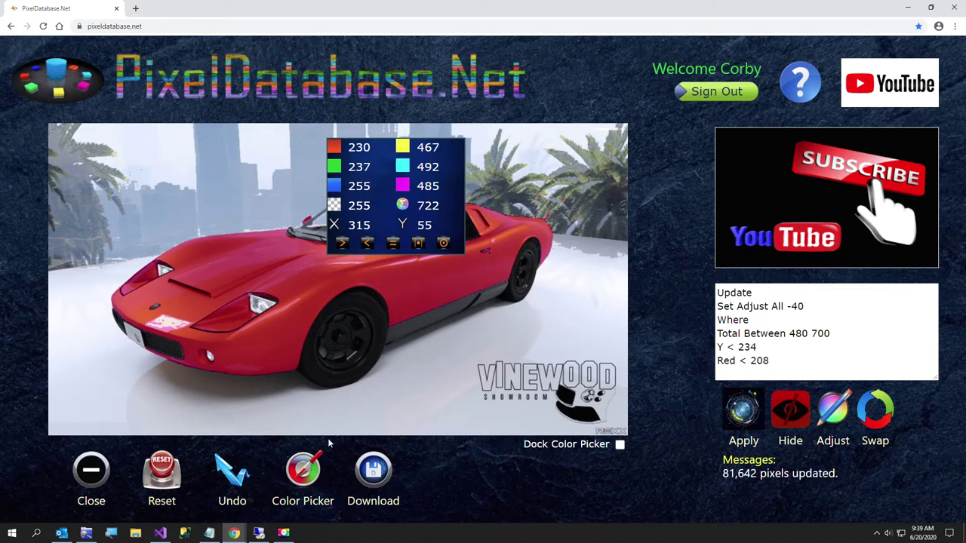
{"action": "left_click", "coordinate": [295, 475]}
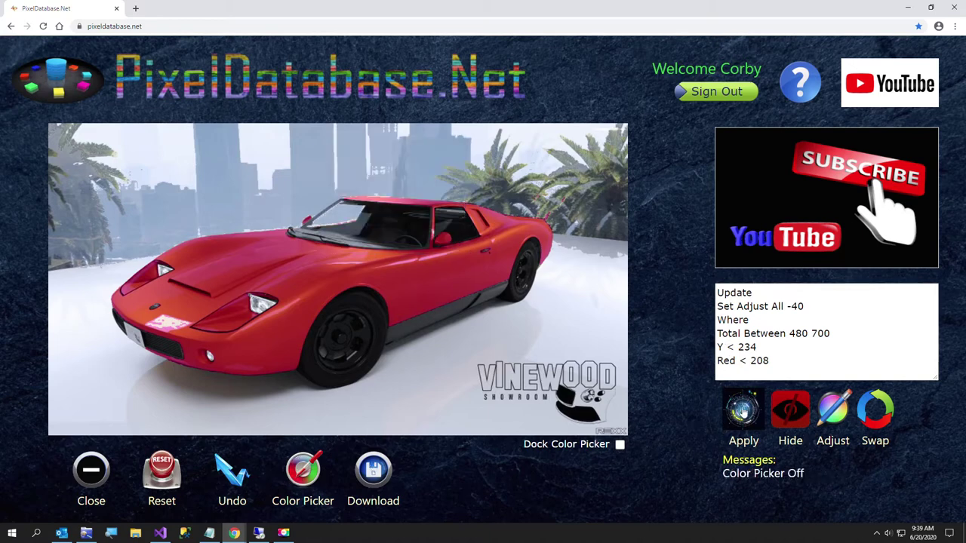
{"action": "left_click", "coordinate": [210, 533]}
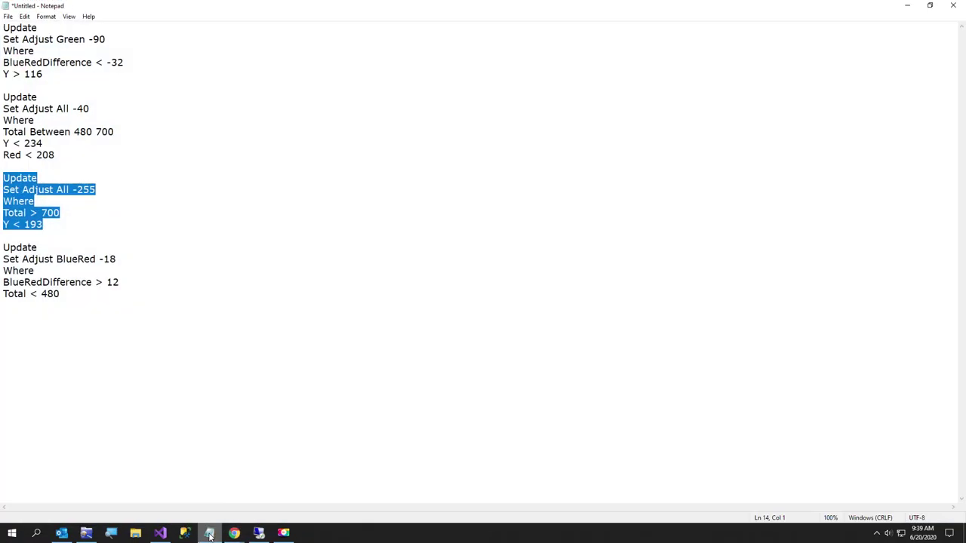
- Replace the query with Set Adjust All -255 and apply it, blackening 31,493 sky pixels
{"action": "left_click", "coordinate": [30, 214]}
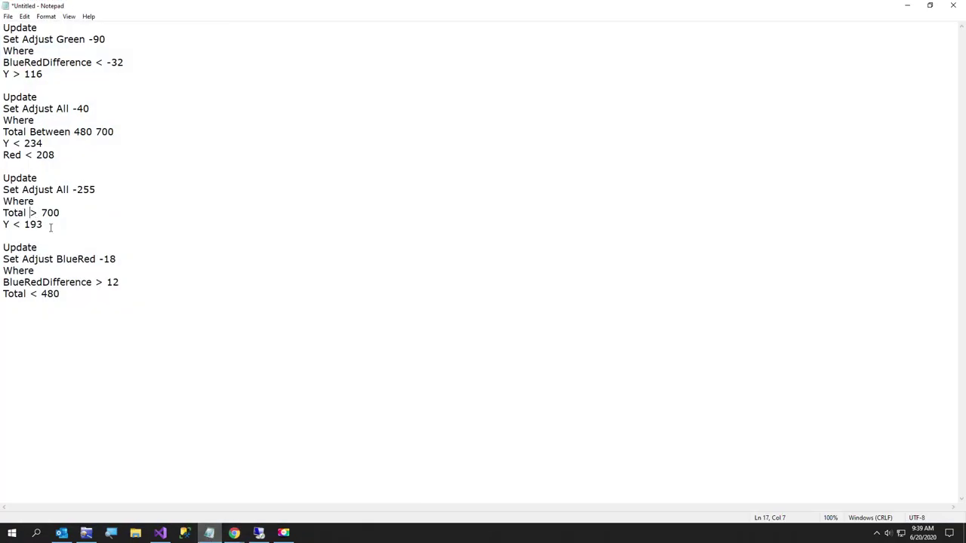
{"action": "left_click_drag", "start_coordinate": [50, 228], "coordinate": [1, 167]}
{"action": "key", "text": "ctrl+c"}
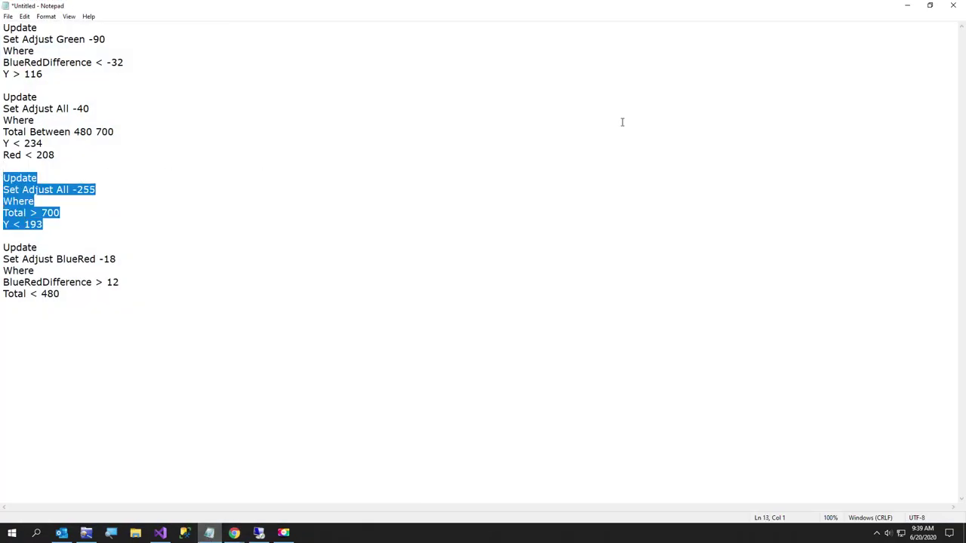
{"action": "left_click", "coordinate": [907, 5]}
{"action": "left_click", "coordinate": [754, 353]}
{"action": "key", "text": "ctrl+a"}
{"action": "key", "text": "ctrl+v"}
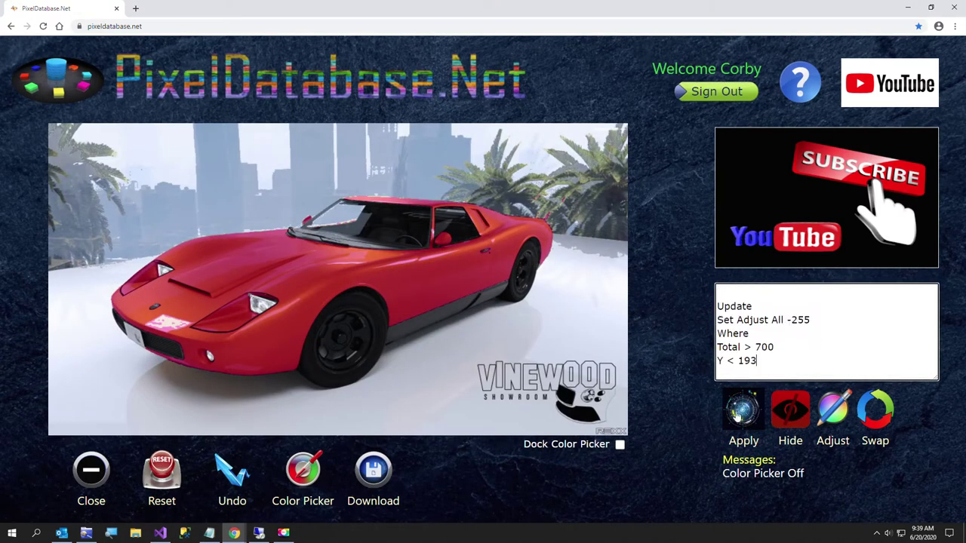
{"action": "key", "text": "Delete"}
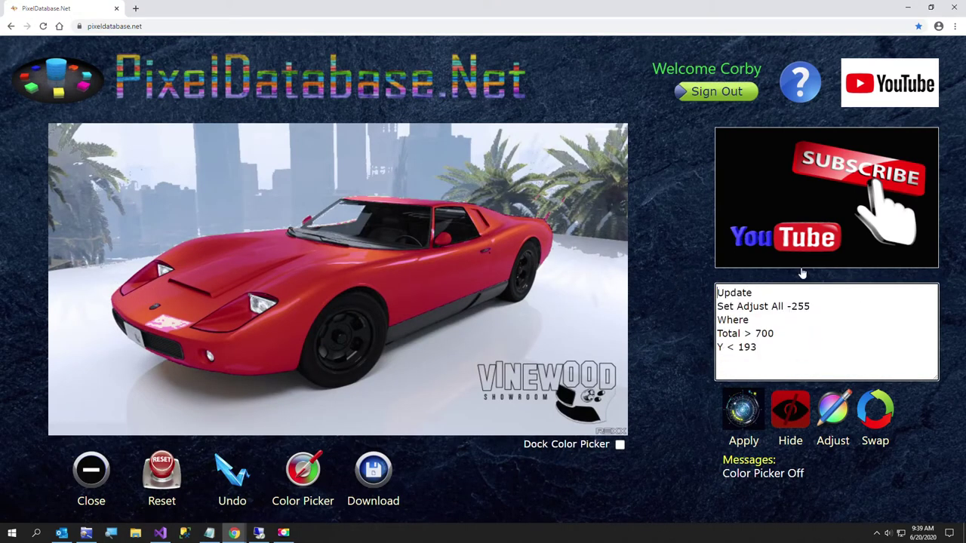
{"action": "left_click", "coordinate": [742, 410]}
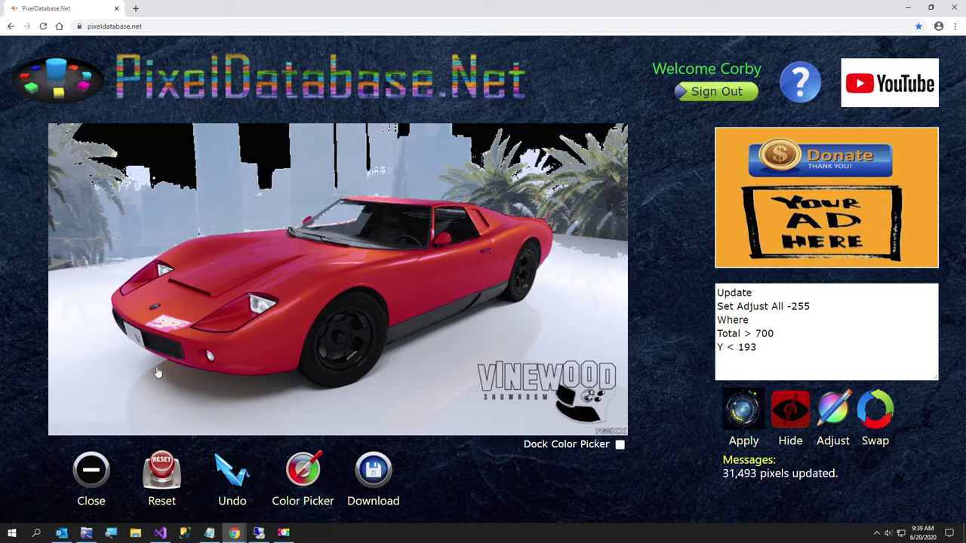
{"action": "left_click", "coordinate": [209, 533]}
- Apply Set Adjust BlueRed -18 where BlueRedDifference > 12 and Total < 480, updating 44,531 pixels
{"action": "left_click_drag", "start_coordinate": [110, 320], "coordinate": [2, 234]}
{"action": "key", "text": "ctrl+c"}
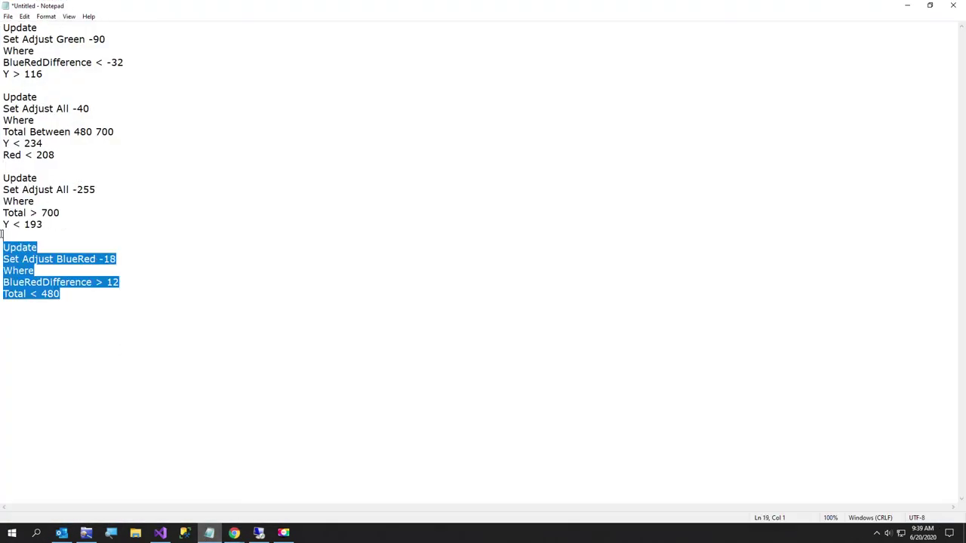
{"action": "left_click", "coordinate": [907, 13]}
{"action": "left_click_drag", "start_coordinate": [756, 347], "coordinate": [708, 278]}
{"action": "key", "text": "ctrl+v"}
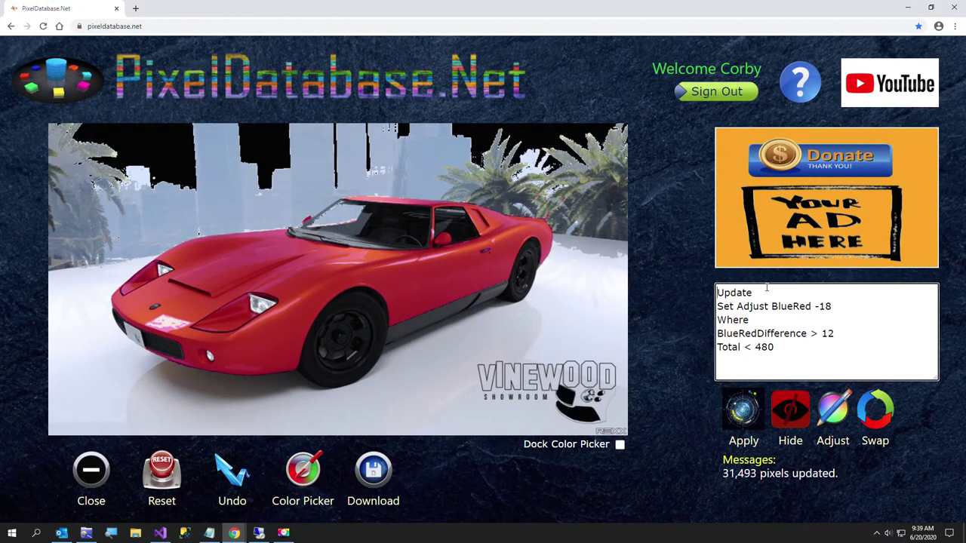
{"action": "left_click", "coordinate": [743, 414]}
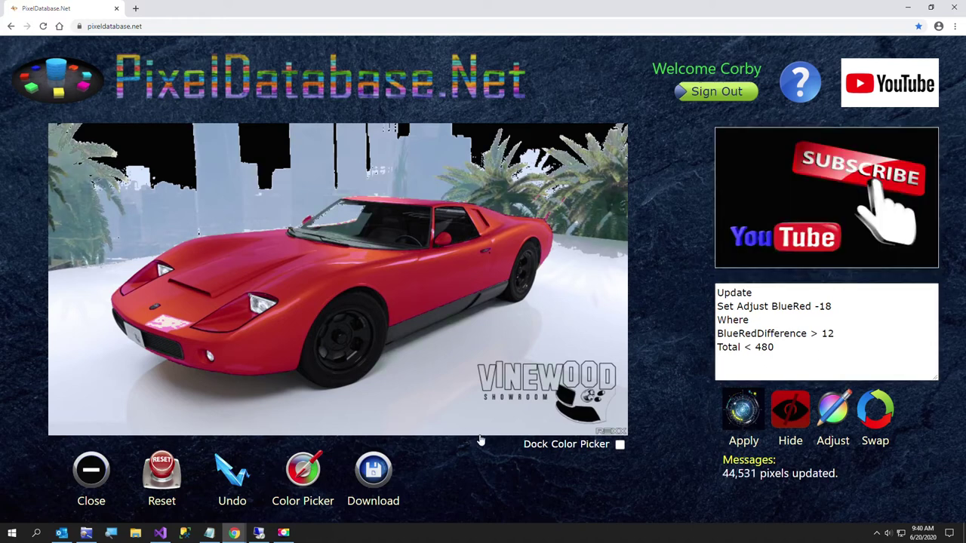
- Undo and re-apply the BlueRed adjustment at -38, then at -34
{"action": "left_click", "coordinate": [217, 475]}
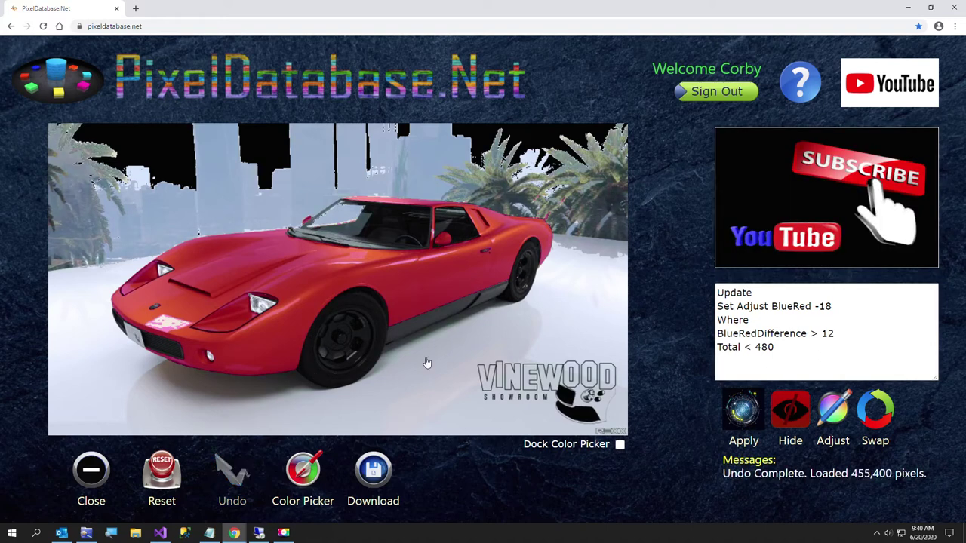
{"action": "left_click_drag", "start_coordinate": [820, 306], "coordinate": [825, 305]}
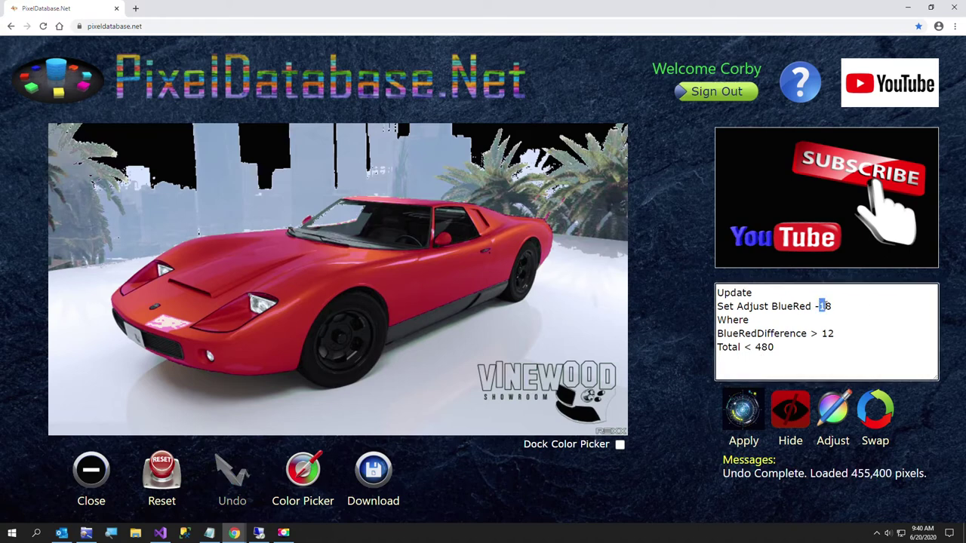
{"action": "type", "text": "3"}
{"action": "left_click", "coordinate": [745, 413]}
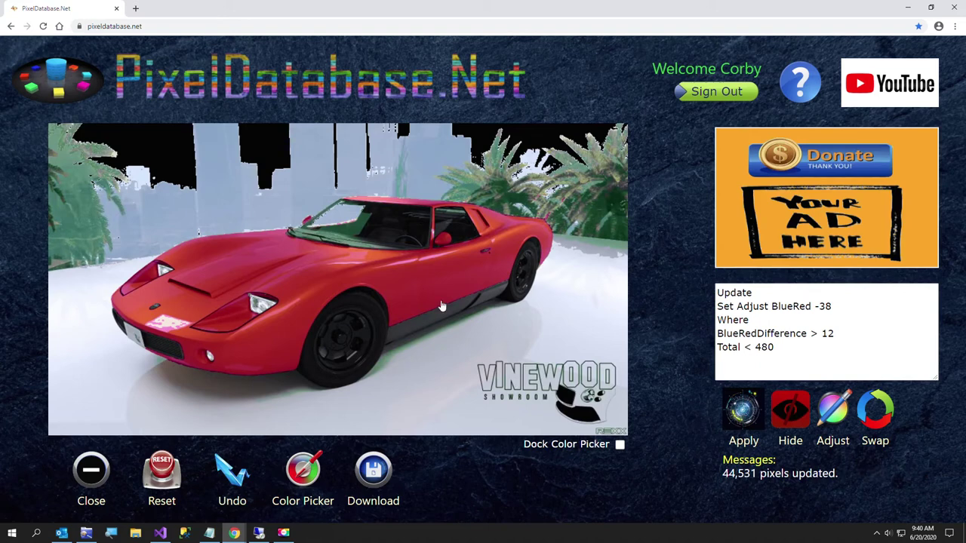
{"action": "left_click", "coordinate": [224, 479]}
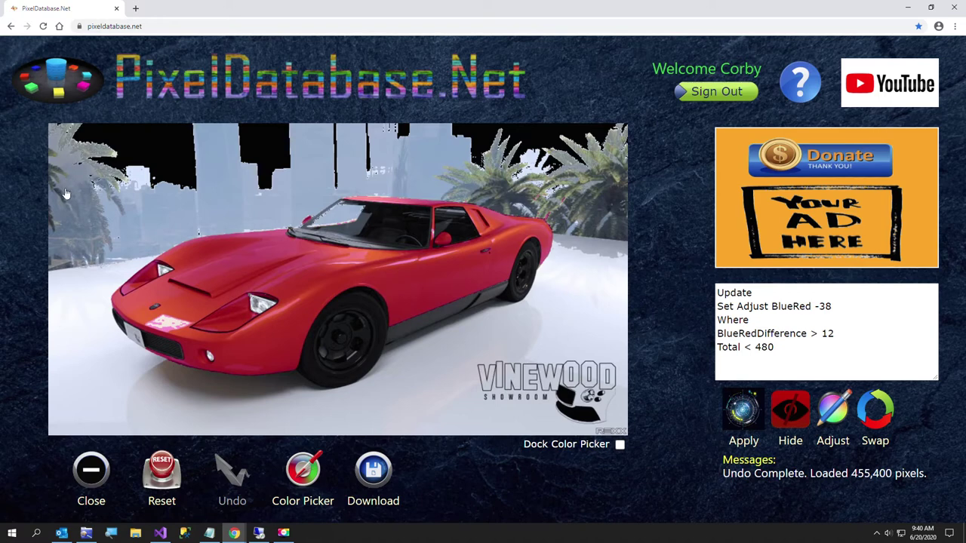
{"action": "left_click", "coordinate": [828, 313]}
{"action": "left_click_drag", "start_coordinate": [820, 306], "coordinate": [832, 306]}
{"action": "type", "text": "34"}
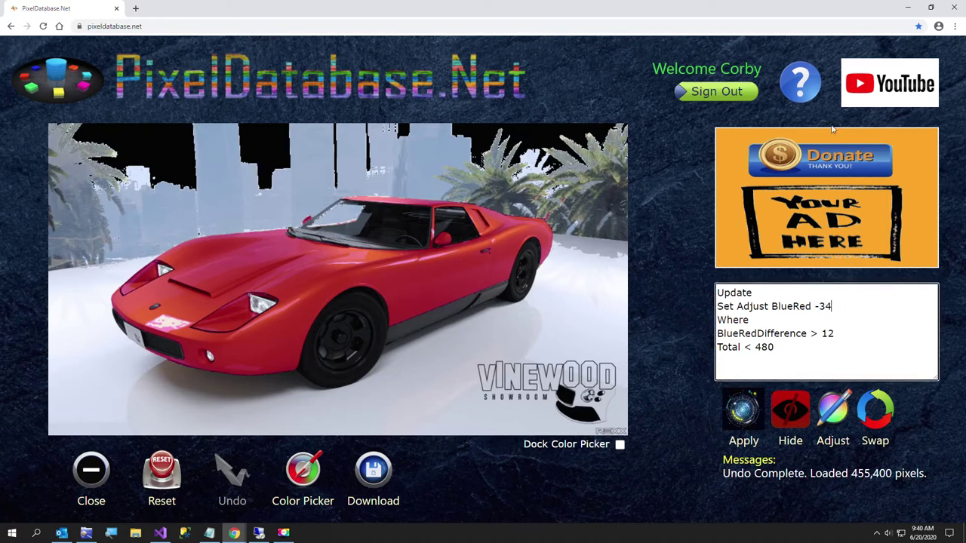
{"action": "left_click", "coordinate": [750, 408]}
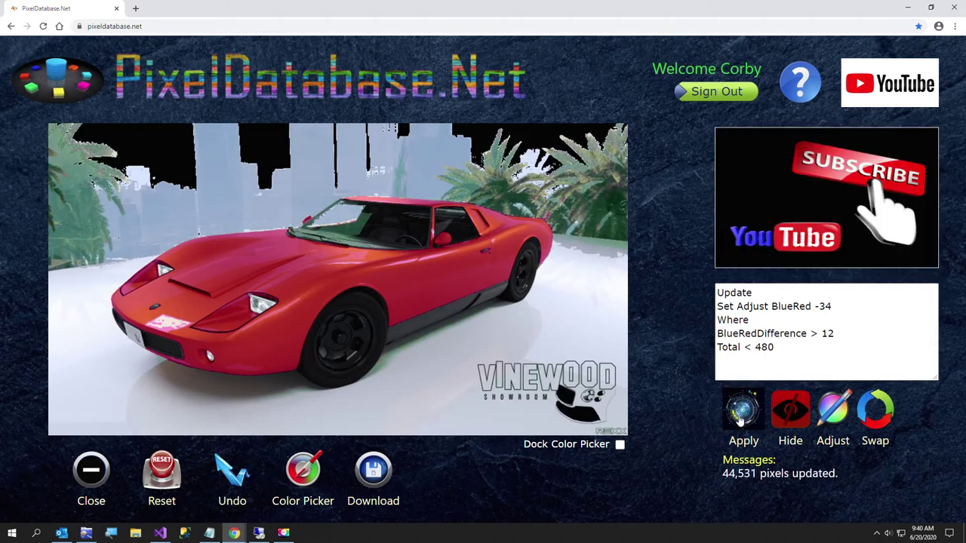
- Undo again and apply the BlueRed adjustment at -4 instead
{"action": "left_click", "coordinate": [227, 476]}
{"action": "left_click", "coordinate": [825, 307]}
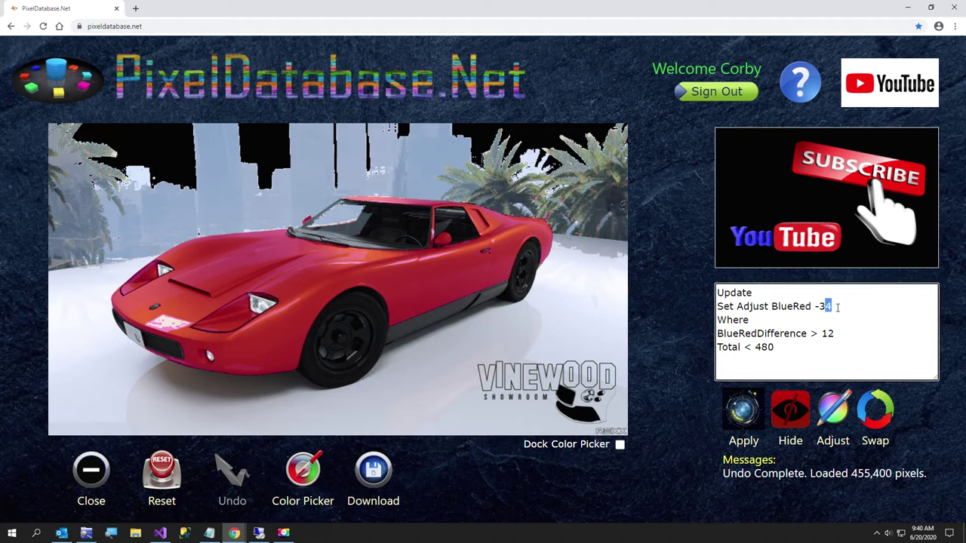
{"action": "key", "text": "BackSpace"}
{"action": "left_click", "coordinate": [742, 412]}
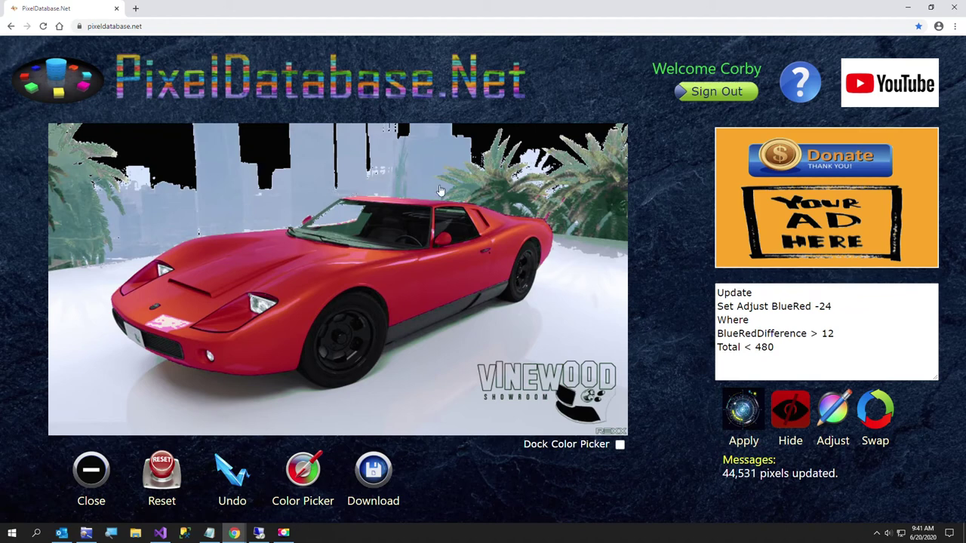
- Sample skyline building pixels and change the adjusted channel from BlueRed to All
{"action": "left_click", "coordinate": [304, 467]}
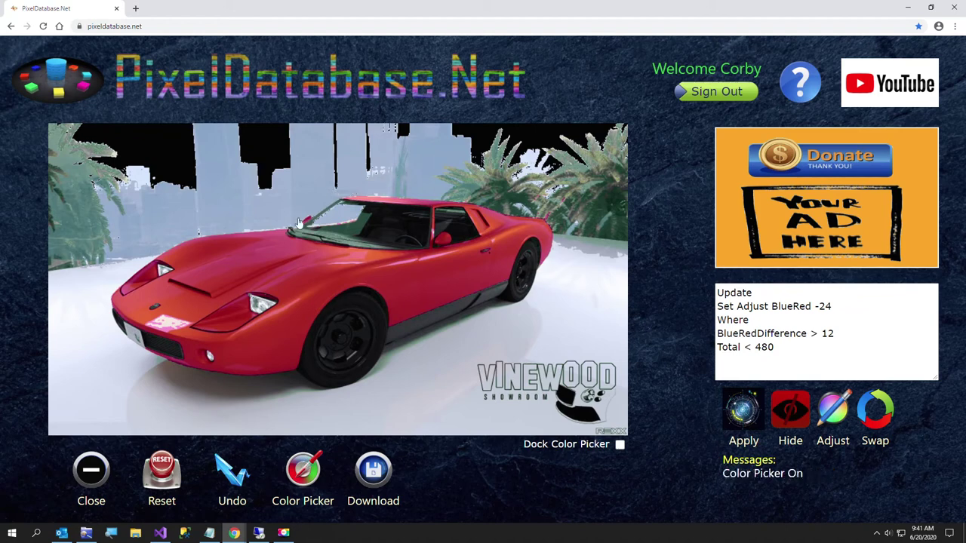
{"action": "left_click", "coordinate": [309, 158]}
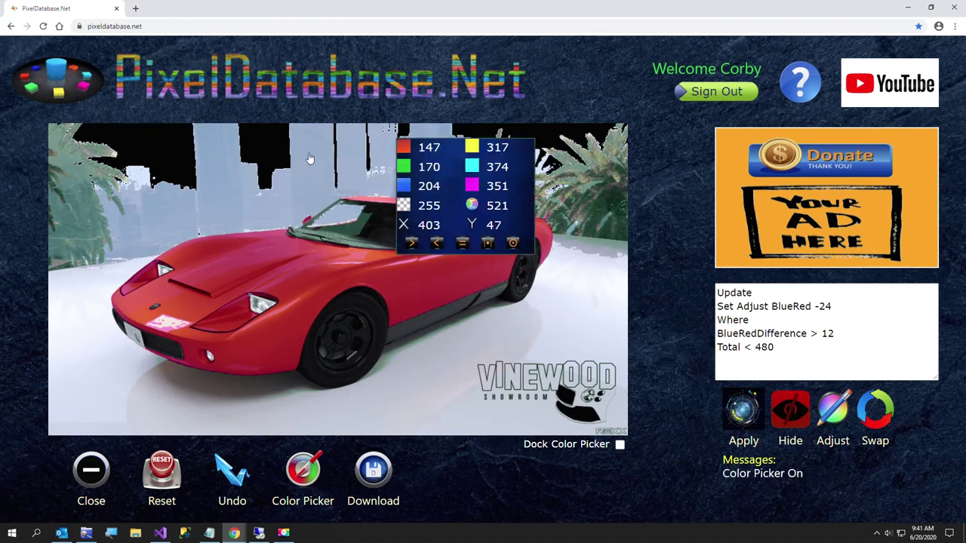
{"action": "left_click", "coordinate": [277, 203]}
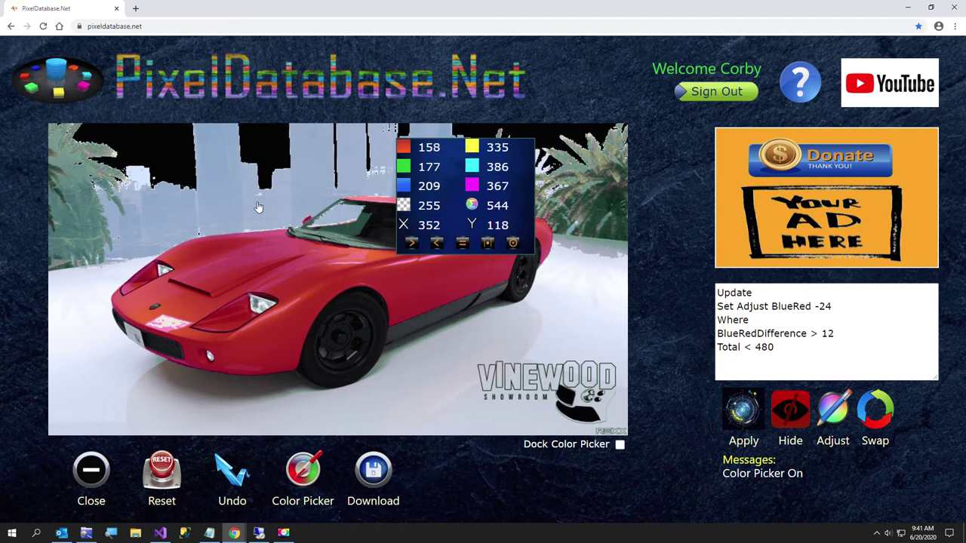
{"action": "double_click", "coordinate": [790, 306]}
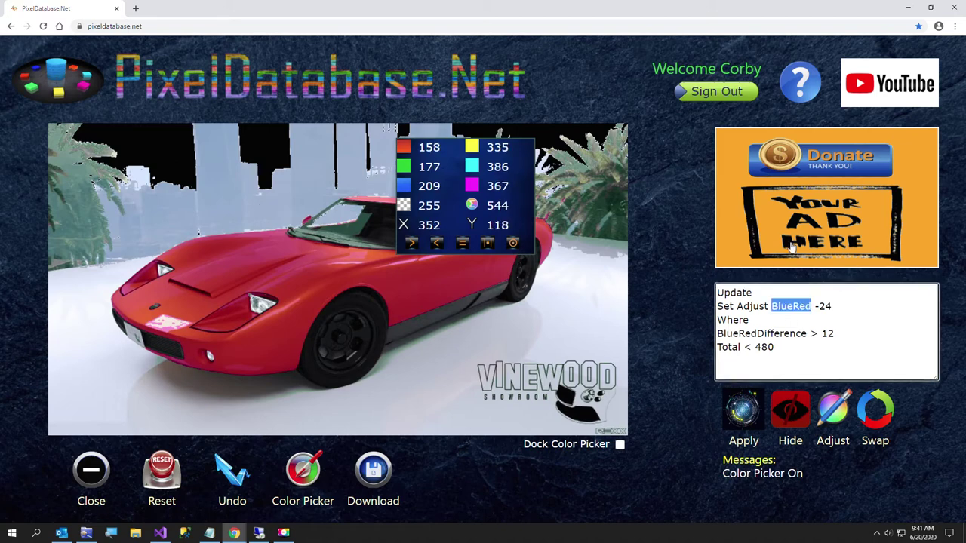
{"action": "type", "text": "All"}
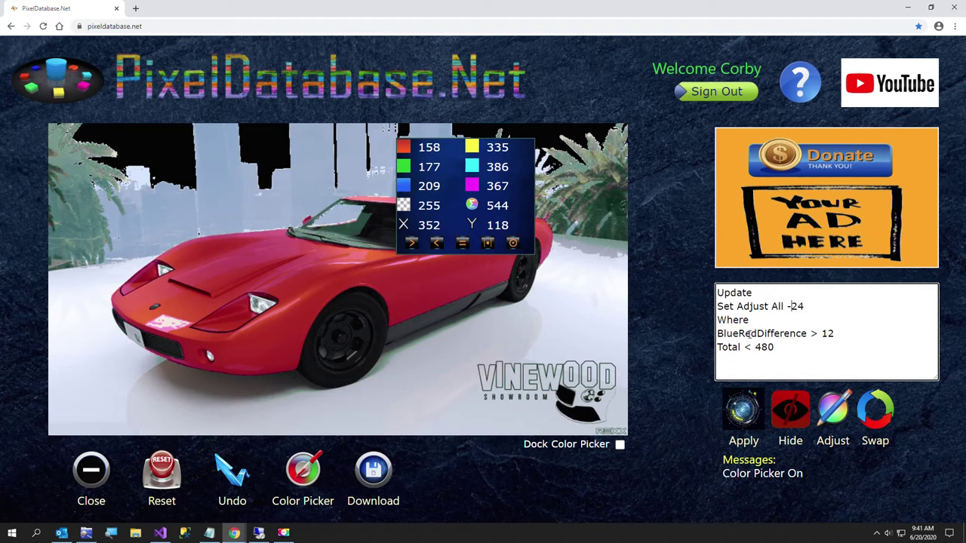
- Raise the BlueRedDifference threshold to > 20 and add a Y < 234 condition
{"action": "left_click_drag", "start_coordinate": [751, 320], "coordinate": [828, 343]}
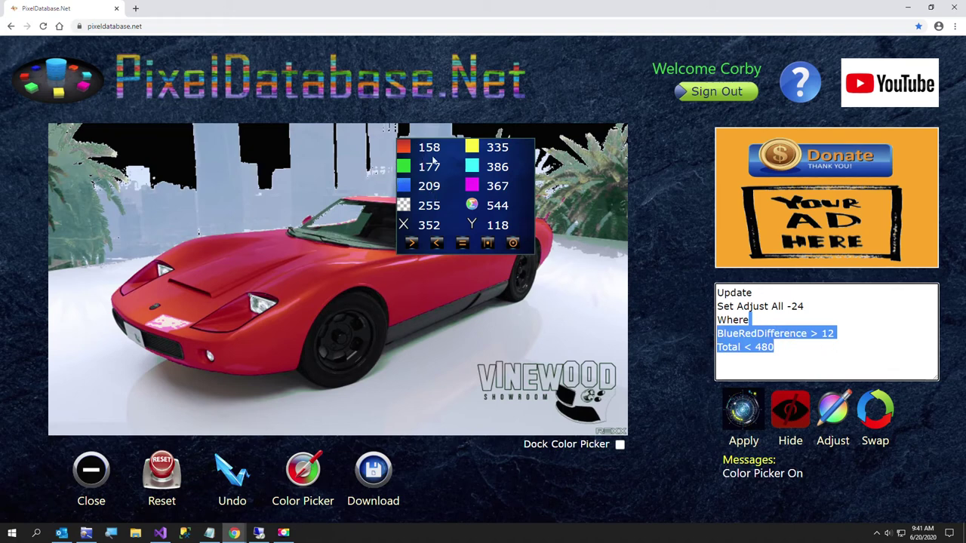
{"action": "left_click_drag", "start_coordinate": [809, 333], "coordinate": [847, 337]}
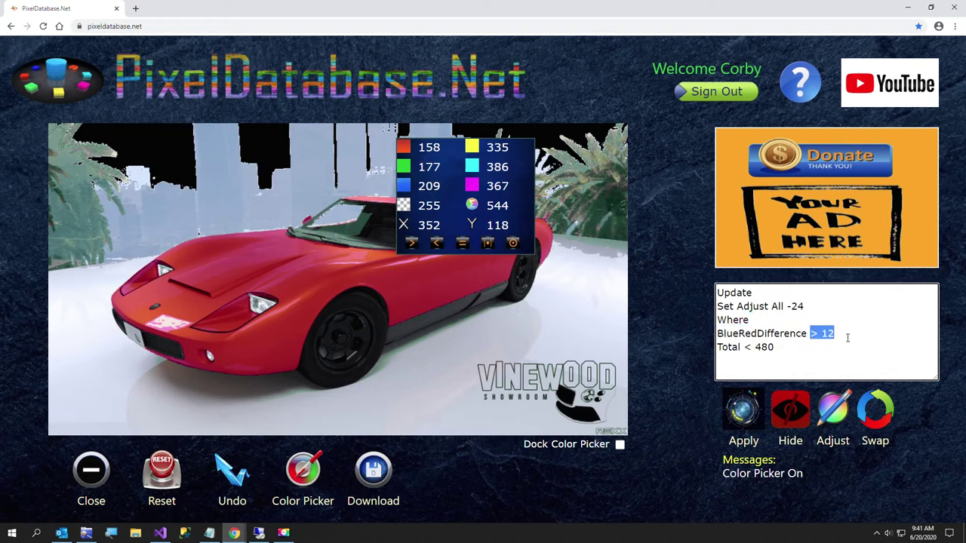
{"action": "type", "text": "< -"}
{"action": "type", "text": "> 20"}
{"action": "left_click", "coordinate": [327, 165]}
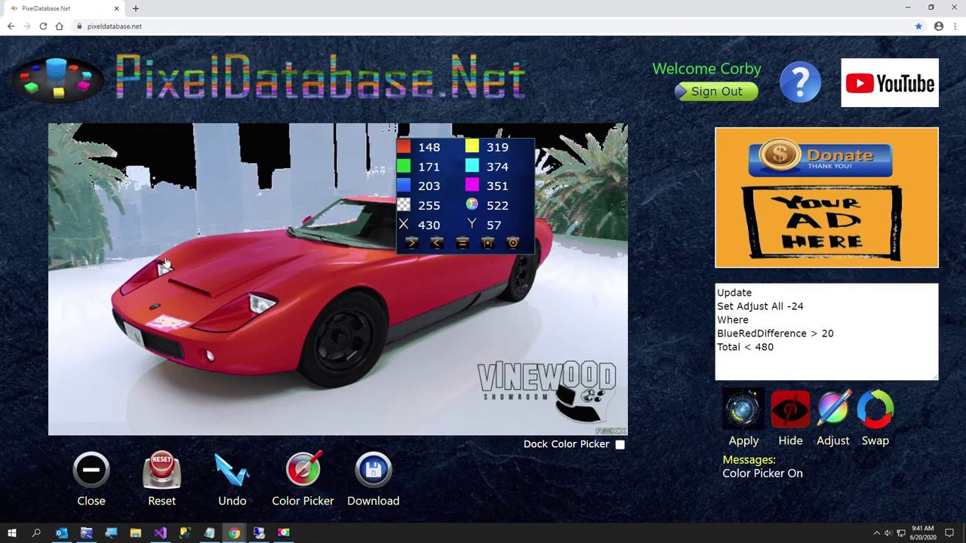
{"action": "left_click", "coordinate": [117, 264]}
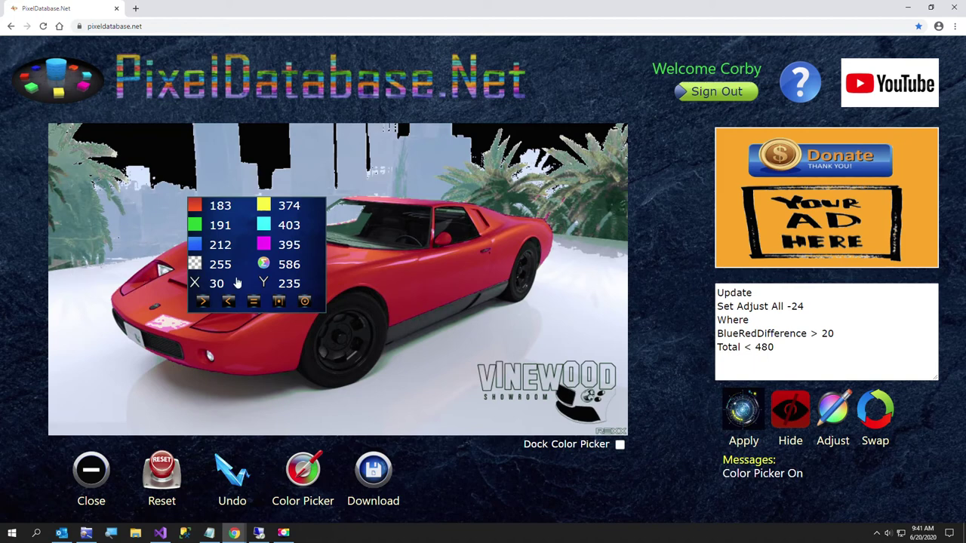
{"action": "left_click", "coordinate": [813, 346]}
{"action": "key", "text": "Return"}
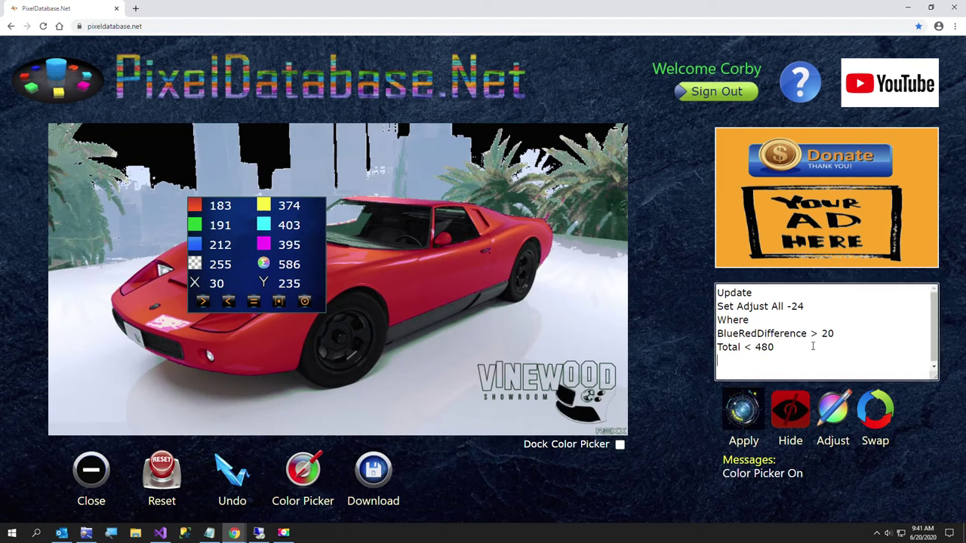
{"action": "type", "text": "Y < 2345"}
- Turn off the colour picker and apply the All -24 query, undoing once to compare
{"action": "left_click", "coordinate": [299, 472]}
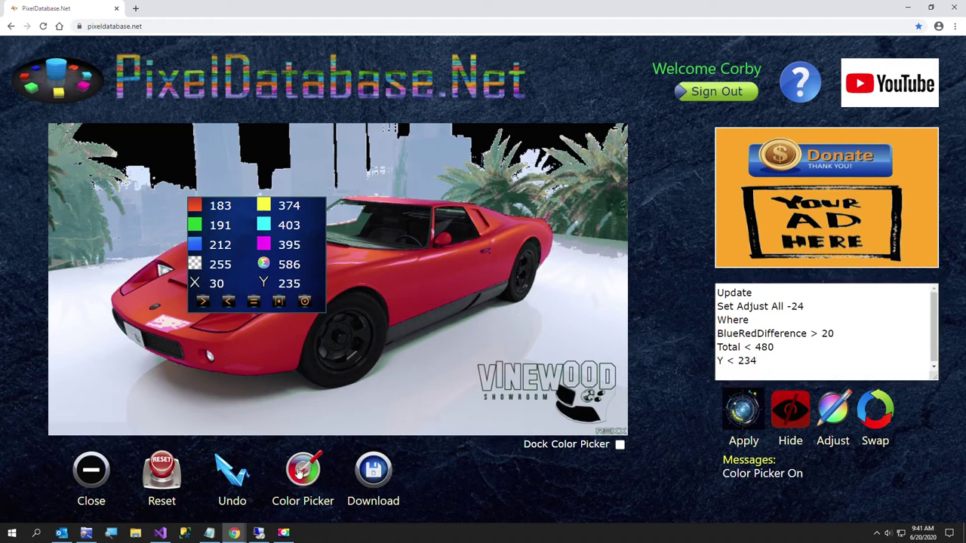
{"action": "left_click", "coordinate": [739, 420]}
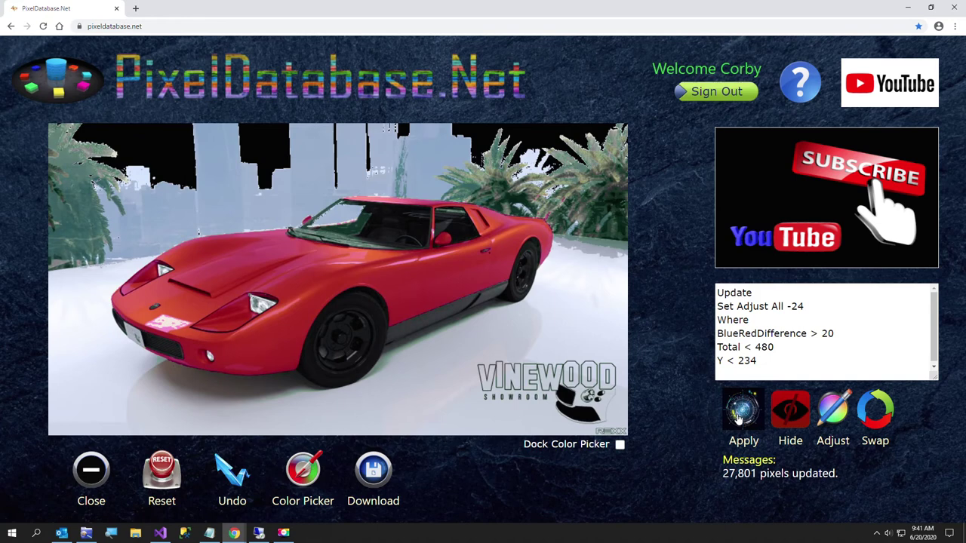
{"action": "left_click", "coordinate": [229, 482]}
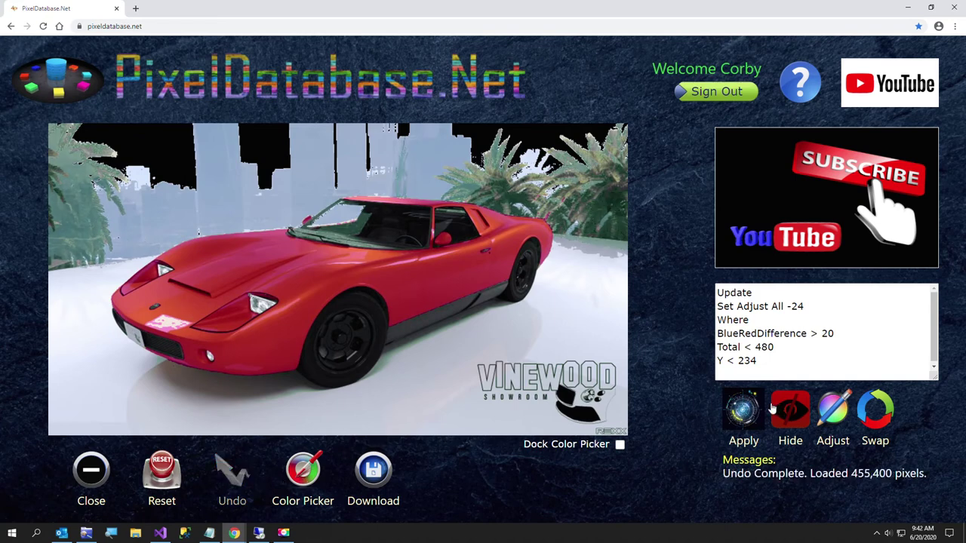
{"action": "left_click", "coordinate": [735, 414]}
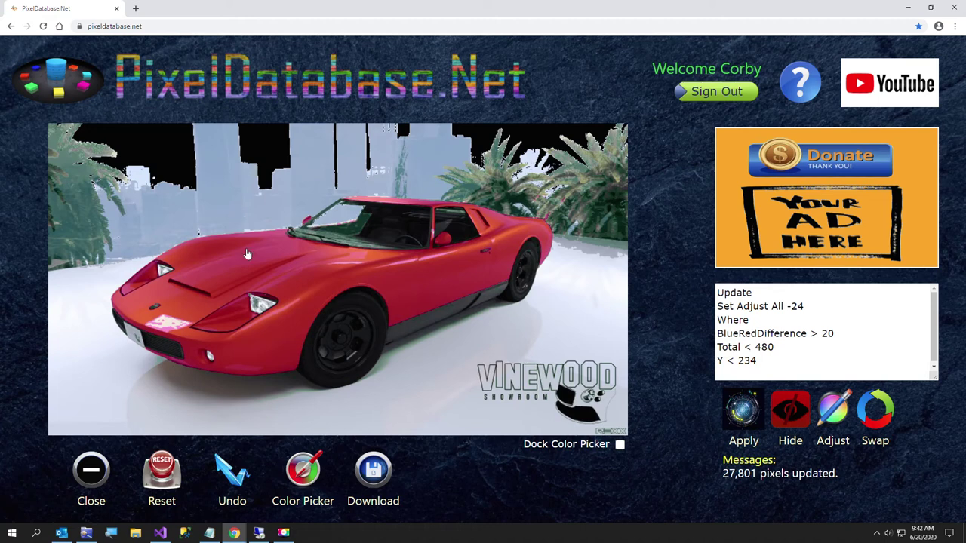
- Turn on and dock the colour readout, then sample grey skyline building pixels
{"action": "left_click", "coordinate": [304, 483]}
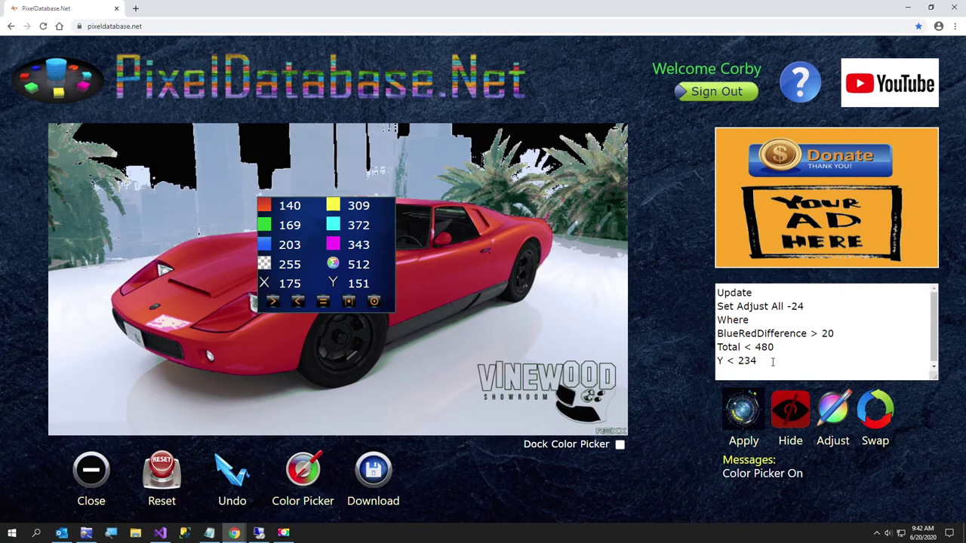
{"action": "left_click_drag", "start_coordinate": [744, 347], "coordinate": [780, 346]}
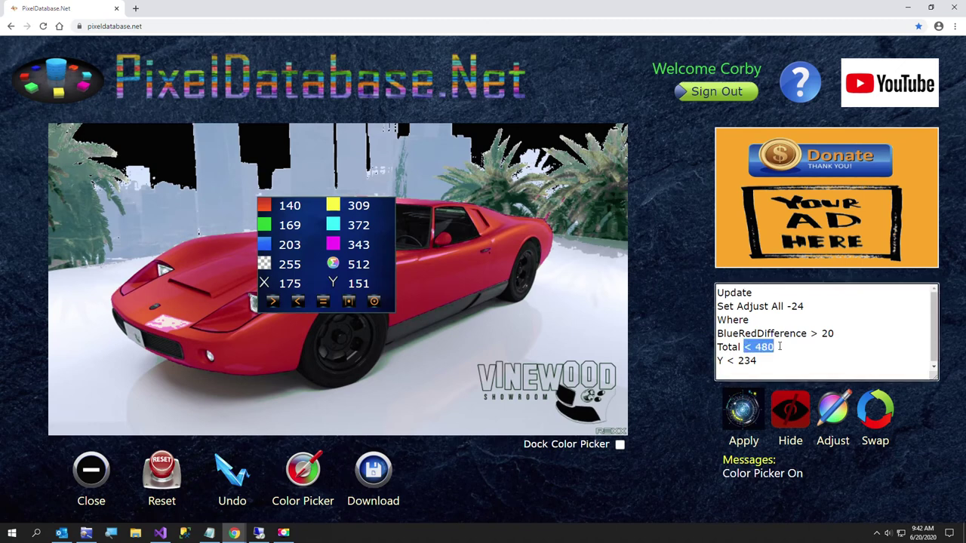
{"action": "left_click", "coordinate": [433, 176]}
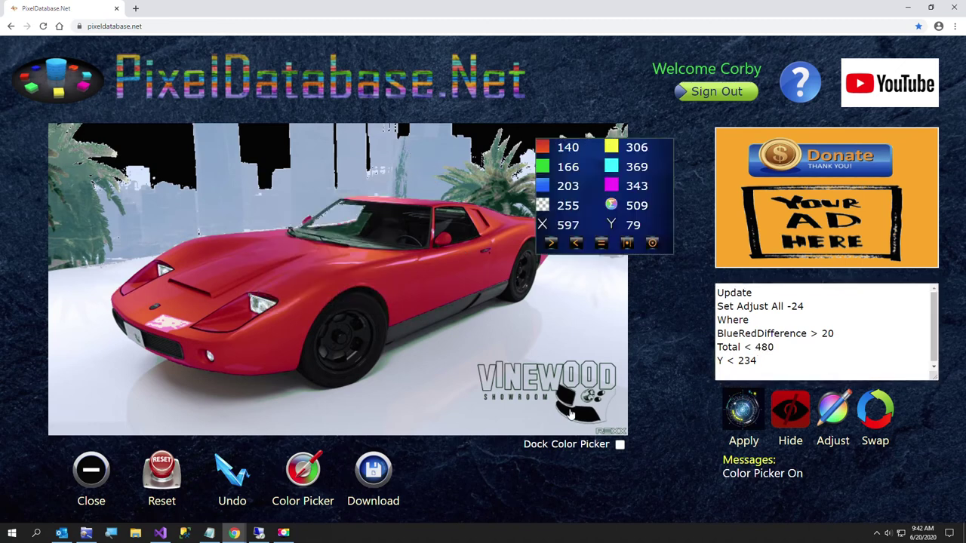
{"action": "left_click", "coordinate": [621, 446]}
{"action": "left_click", "coordinate": [290, 187]}
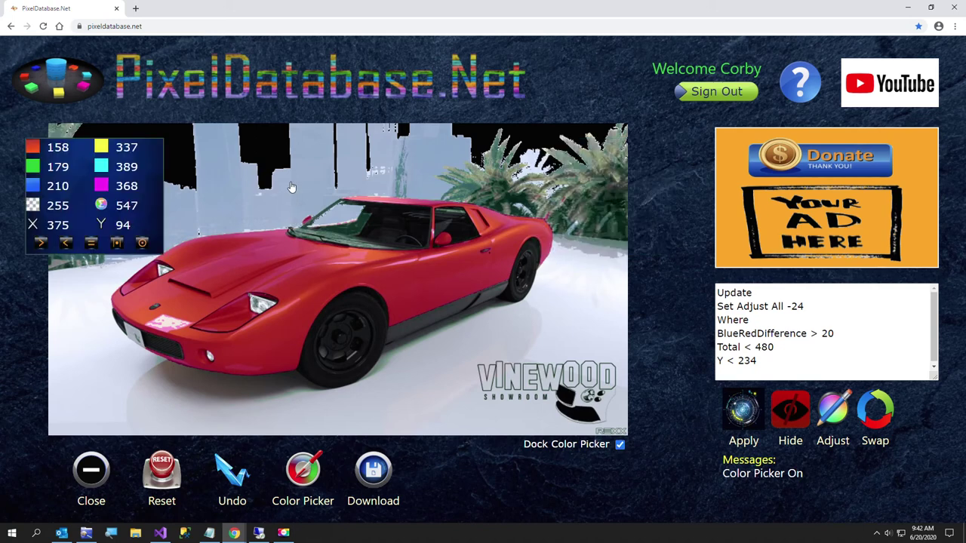
{"action": "left_click", "coordinate": [426, 159]}
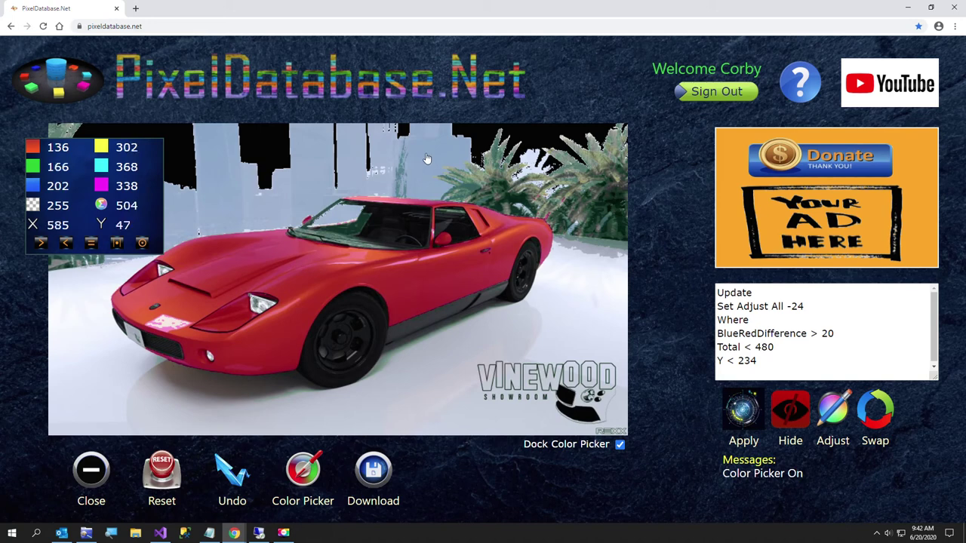
- Change the Total condition to Between 460 560 and apply, updating 68,798 pixels
{"action": "double_click", "coordinate": [747, 347]}
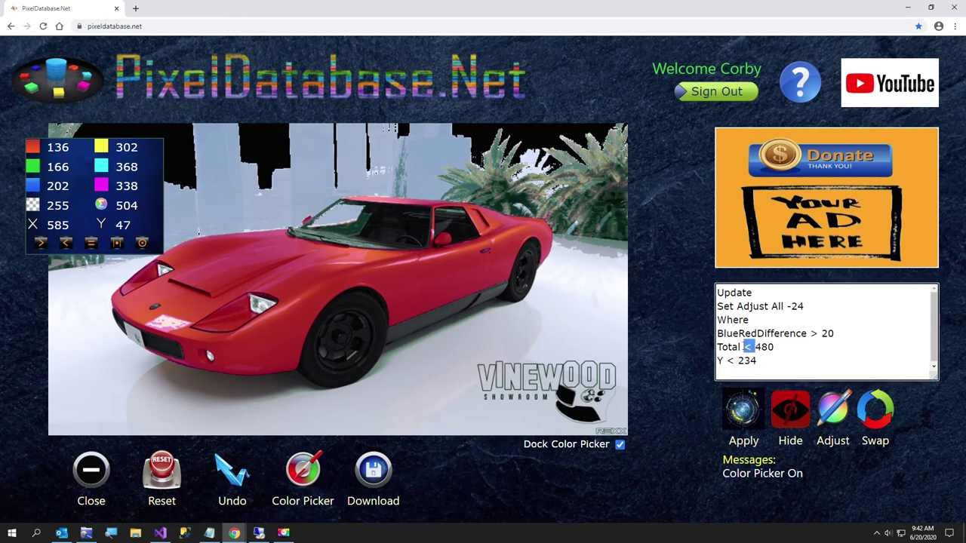
{"action": "type", "text": "Between"}
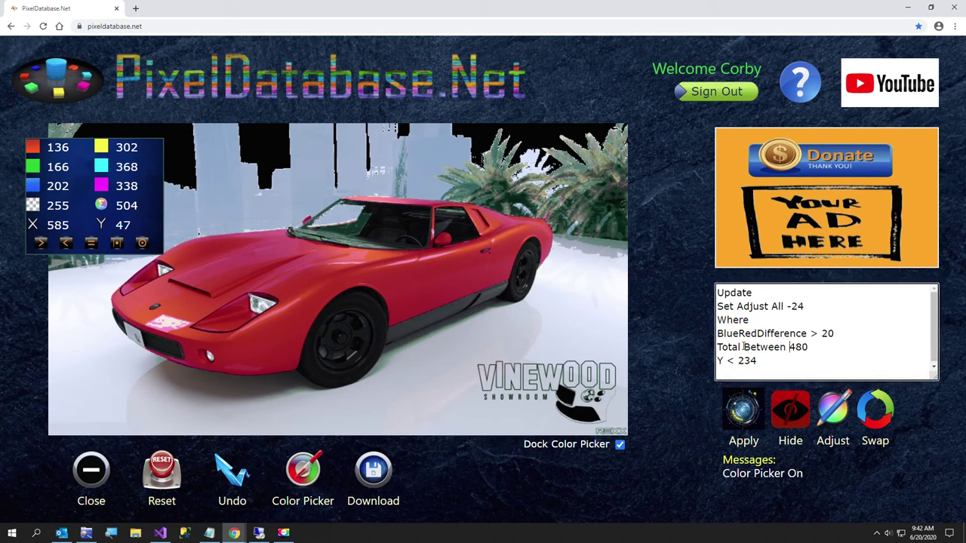
{"action": "key", "text": "shift+End"}
{"action": "type", "text": "460 560"}
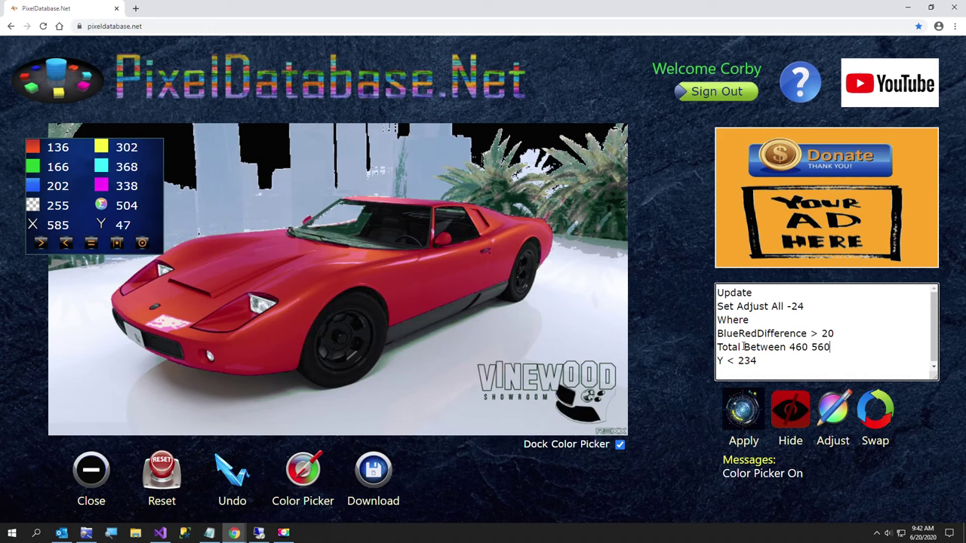
{"action": "left_click", "coordinate": [738, 420]}
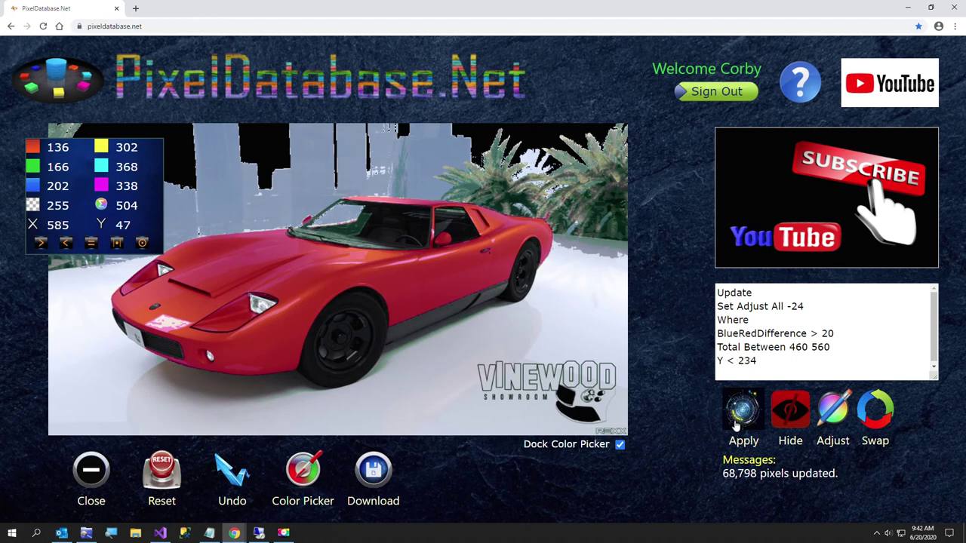
- Reapply the darkening query until no building pixels match (22,676 more darkened), then disable the colour picker
{"action": "left_click", "coordinate": [737, 423]}
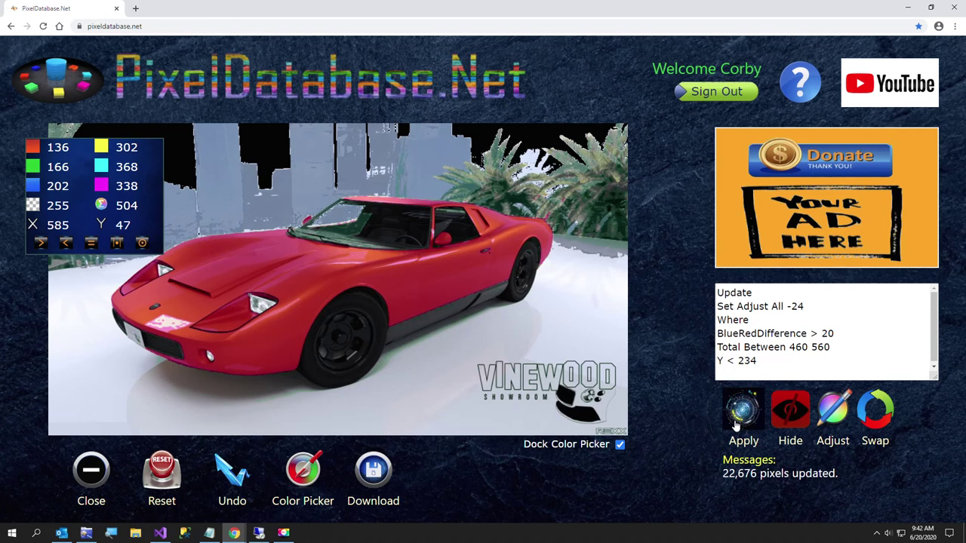
{"action": "left_click", "coordinate": [737, 426]}
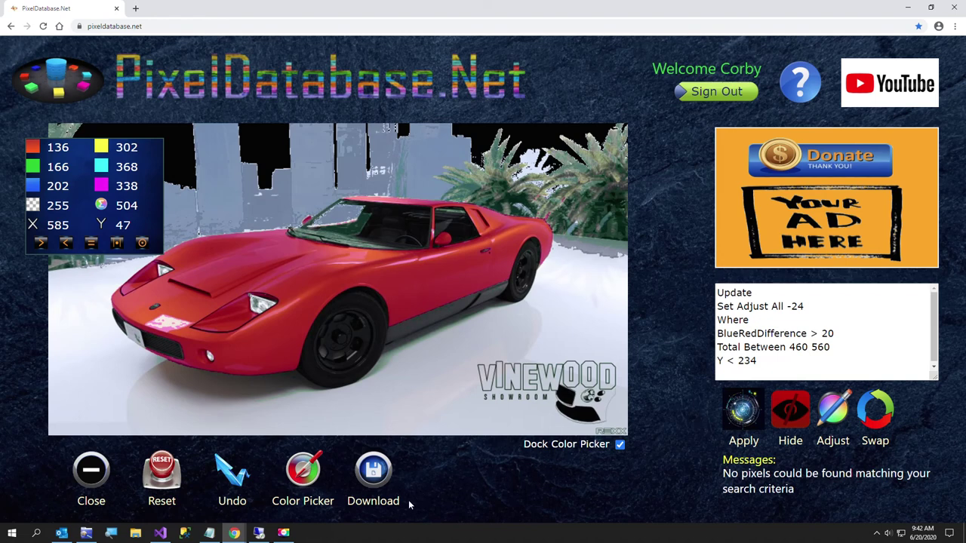
{"action": "left_click", "coordinate": [300, 487]}
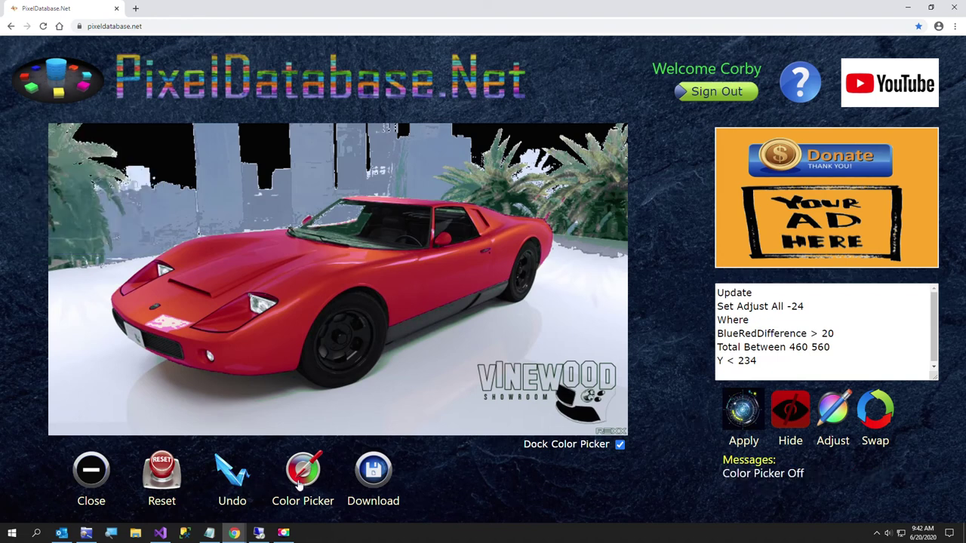